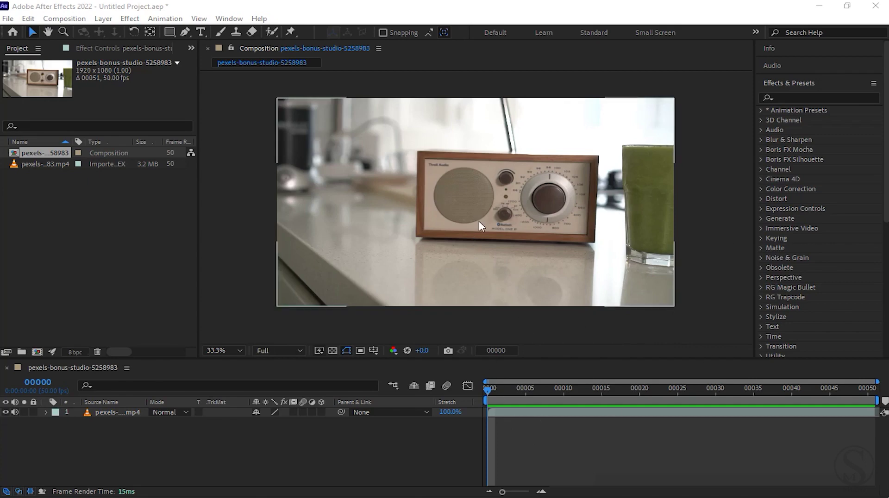
Step: Play the composition preview several times, stopping once at frame 45
scroll(519, 213, up, 3)
scroll(504, 221, down, 2)
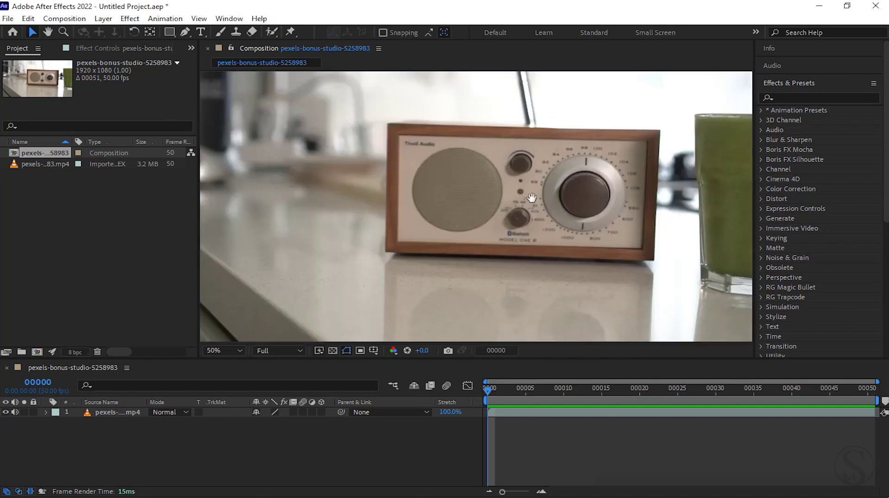
scroll(551, 222, down, 2)
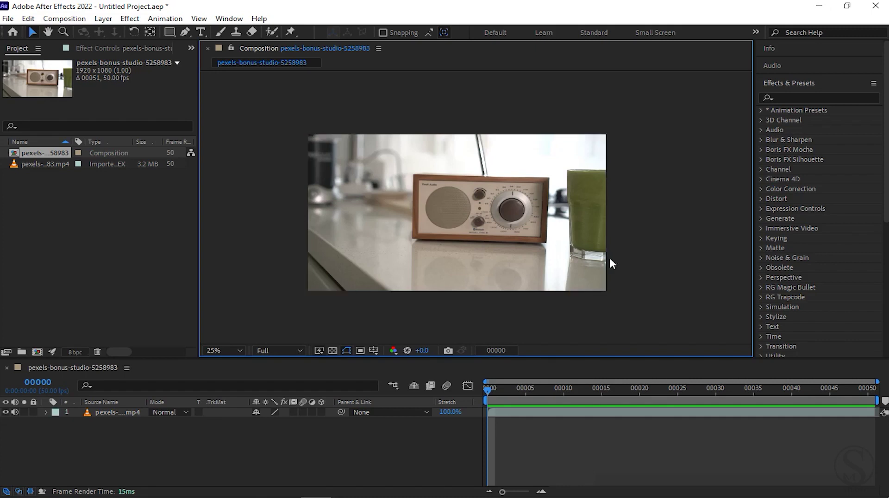
key(space)
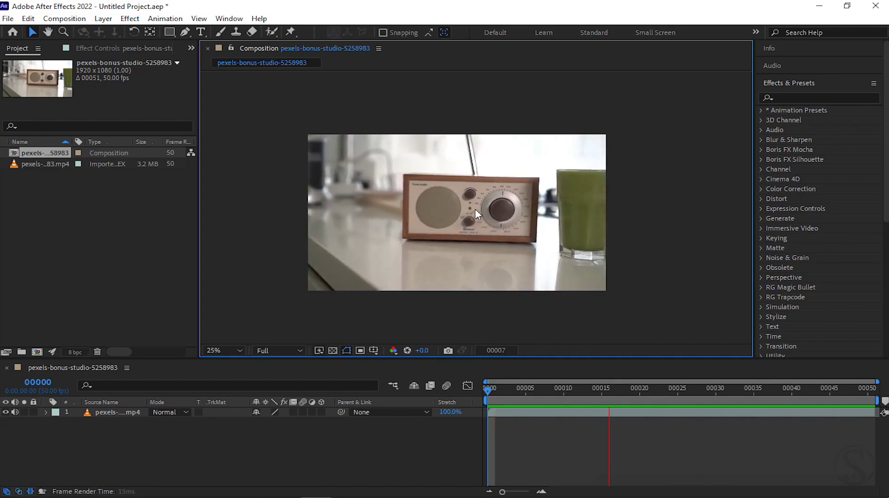
click(829, 391)
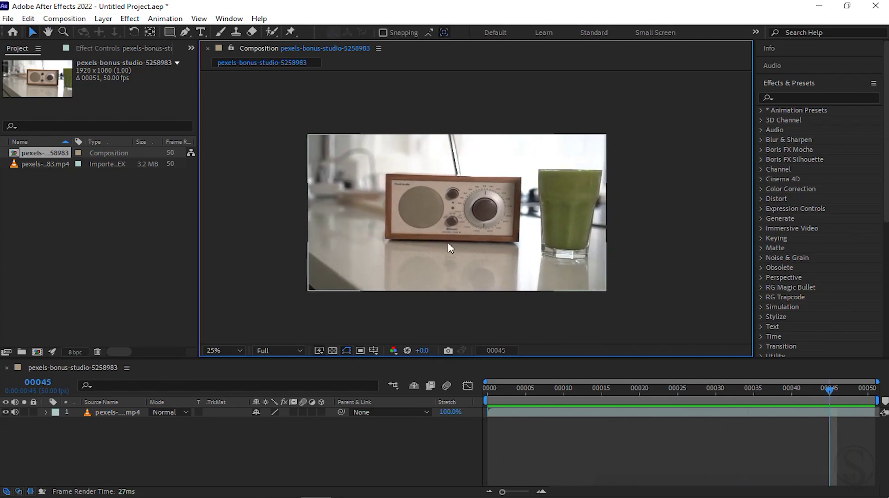
key(space)
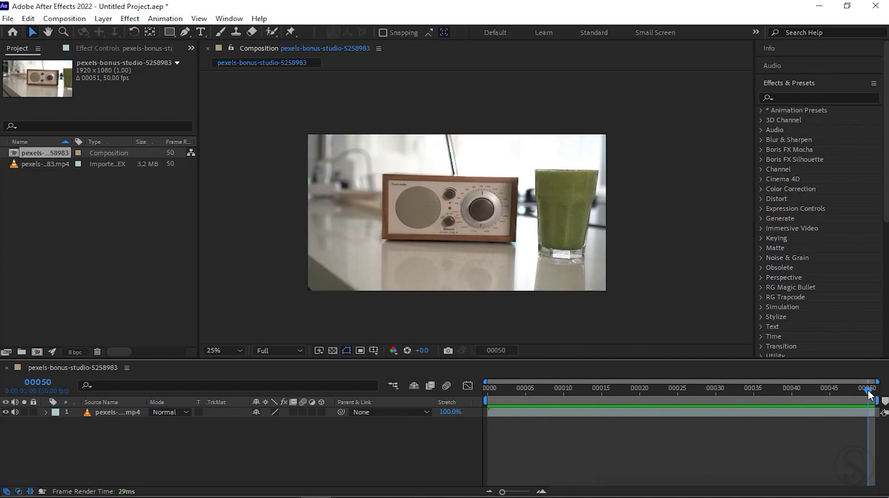
key(space)
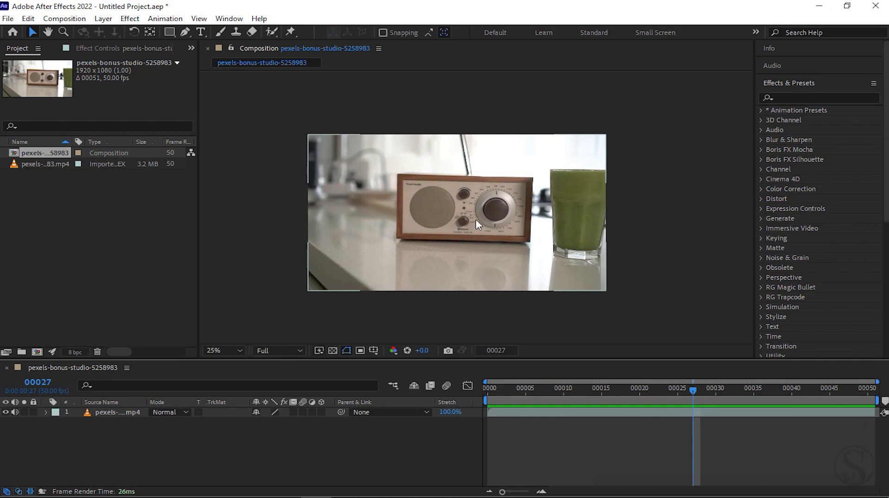
key(space)
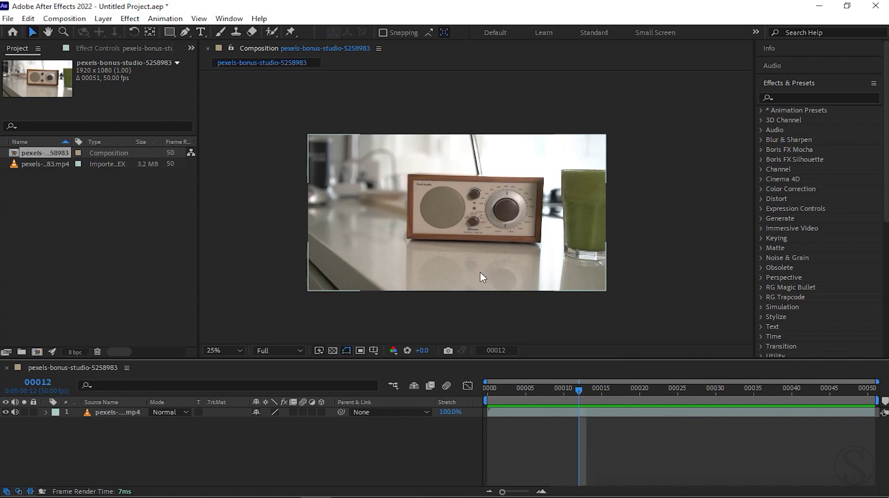
Step: Scrub the playhead through the clip (frames 39, 27, 0, 45, 3) and replay the preview
mouse_move(583, 393)
mouse_down()
mouse_move(782, 418)
mouse_move(511, 434)
mouse_move(642, 436)
mouse_up()
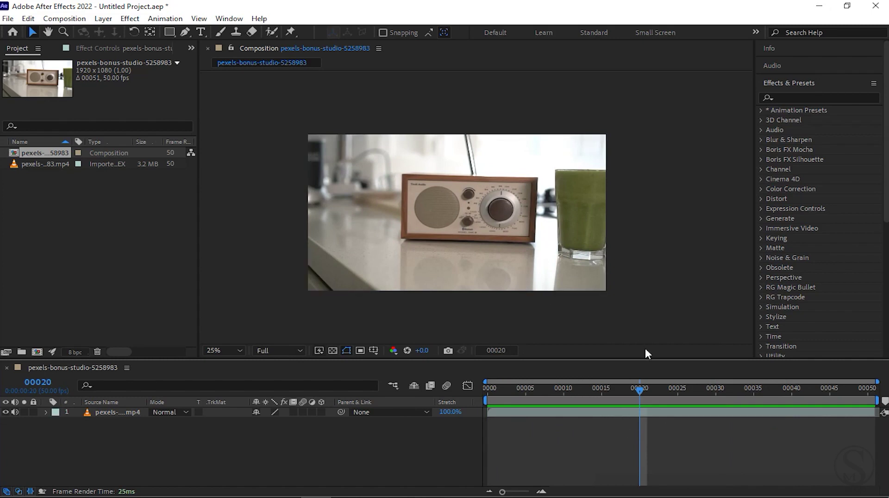
mouse_move(644, 393)
mouse_down()
mouse_move(690, 396)
mouse_move(682, 397)
mouse_up()
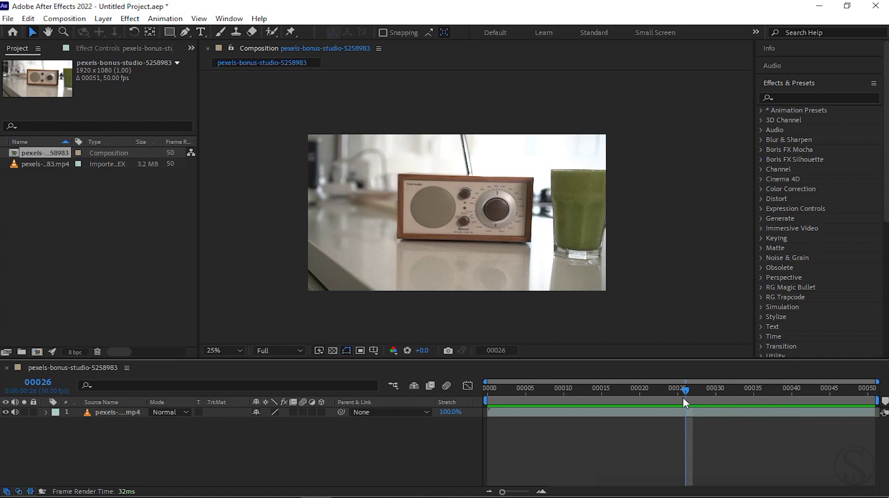
drag(686, 390, 483, 419)
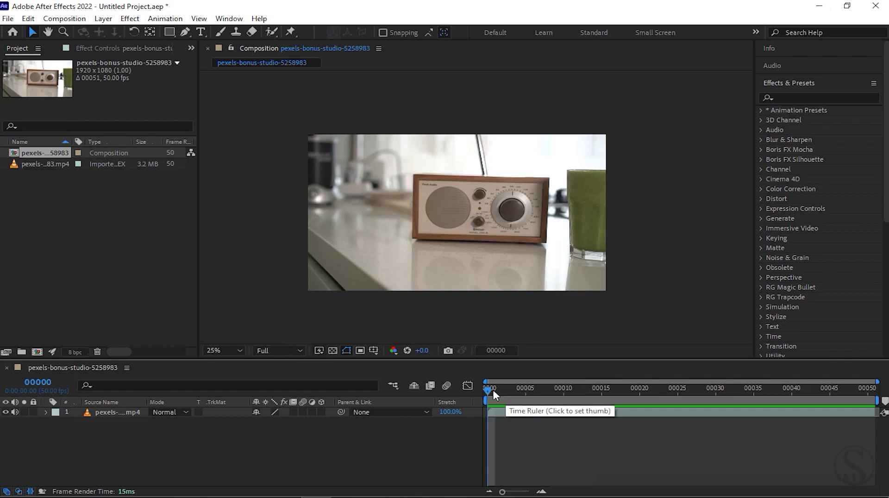
drag(496, 391, 829, 392)
key(space)
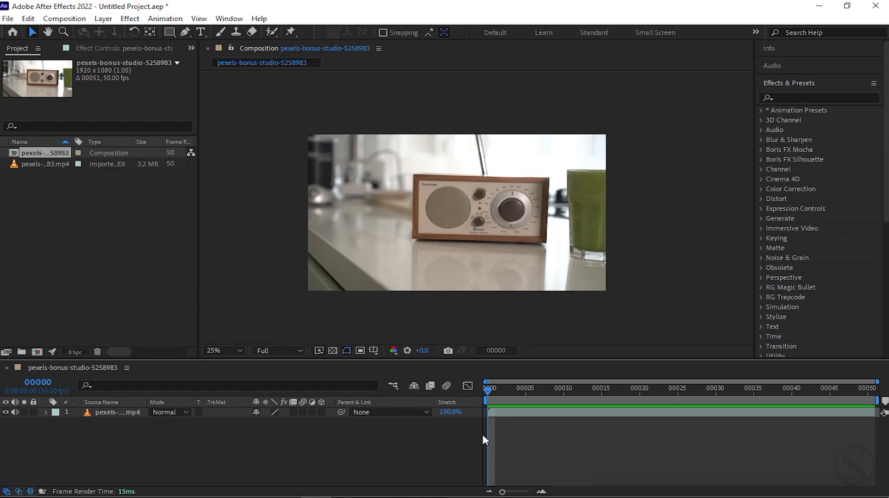
drag(494, 391, 386, 476)
drag(490, 391, 401, 458)
drag(493, 389, 867, 392)
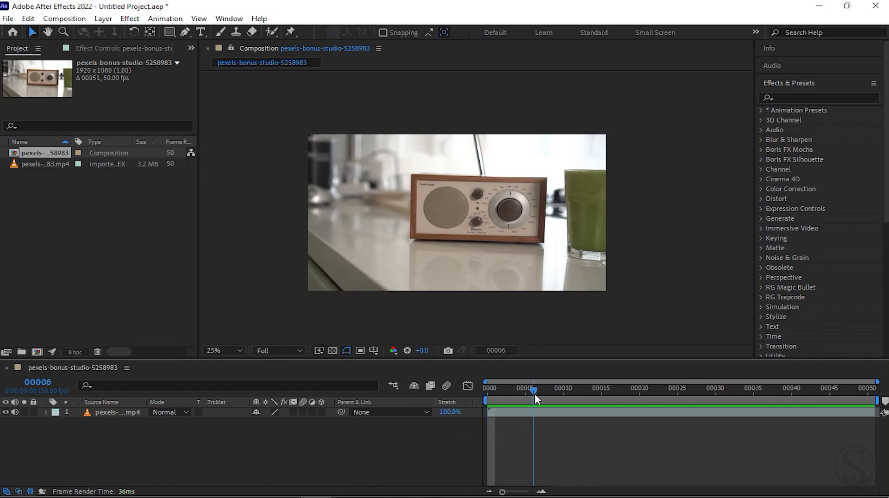
key(space)
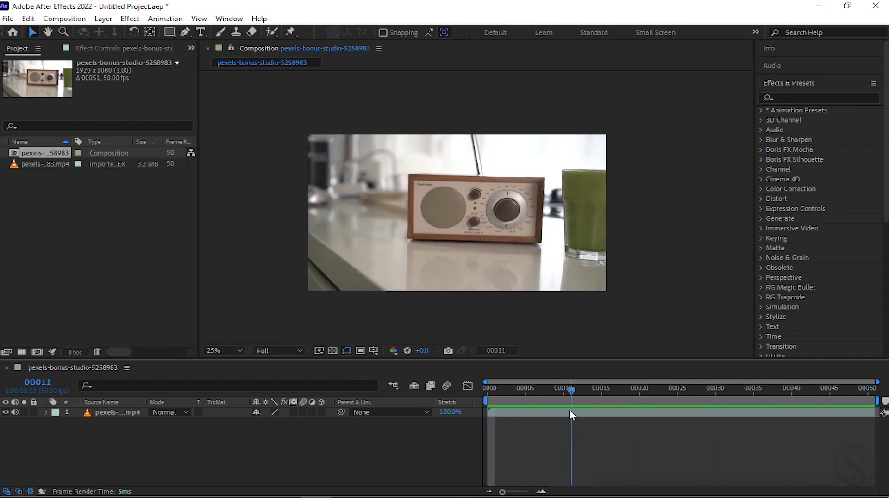
Step: Select the footage layer and zoom in and out on the radio to inspect it
click(466, 207)
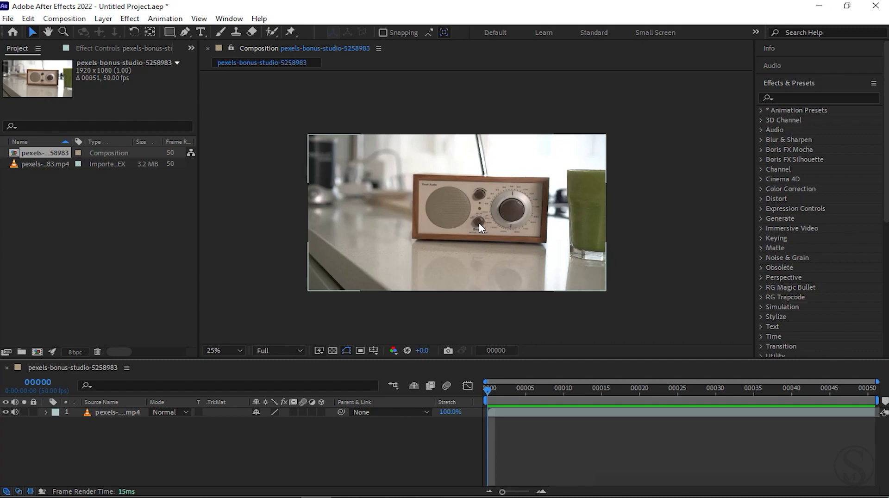
key(h)
scroll(443, 205, up, 2)
key(v)
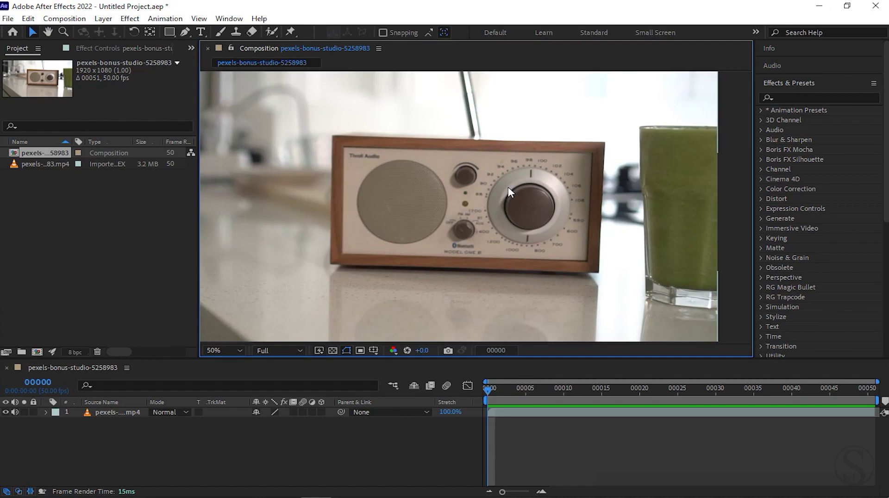
scroll(507, 185, down, 2)
key(period)
key(comma)
key(period)
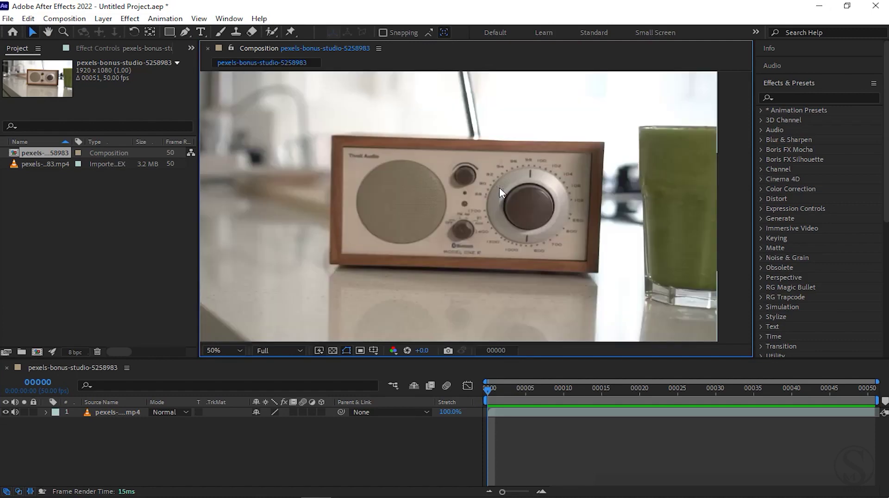
key(comma)
key(period)
key(comma)
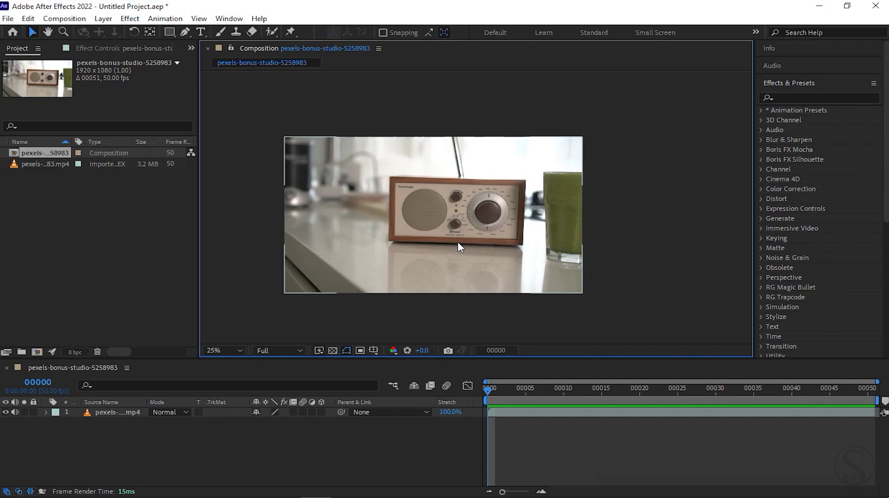
Step: Check the clip's first and last frames, ending back on frame 0
click(299, 302)
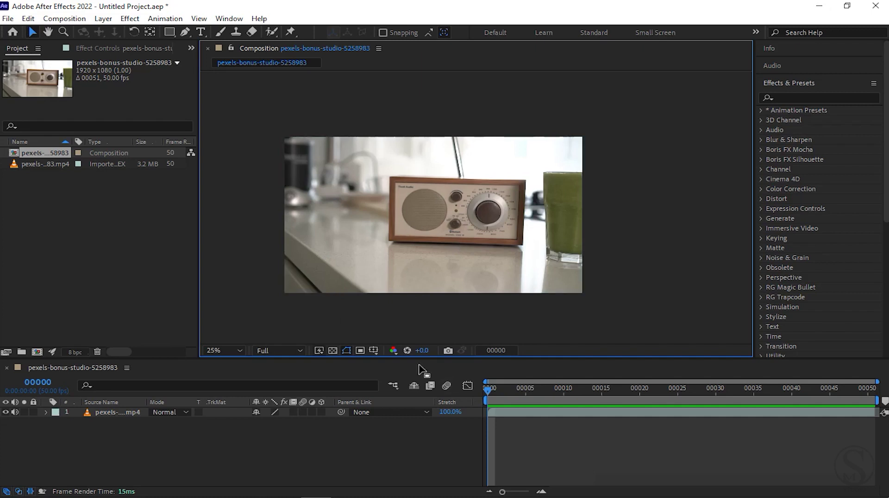
click(498, 411)
click(471, 425)
drag(489, 393, 510, 408)
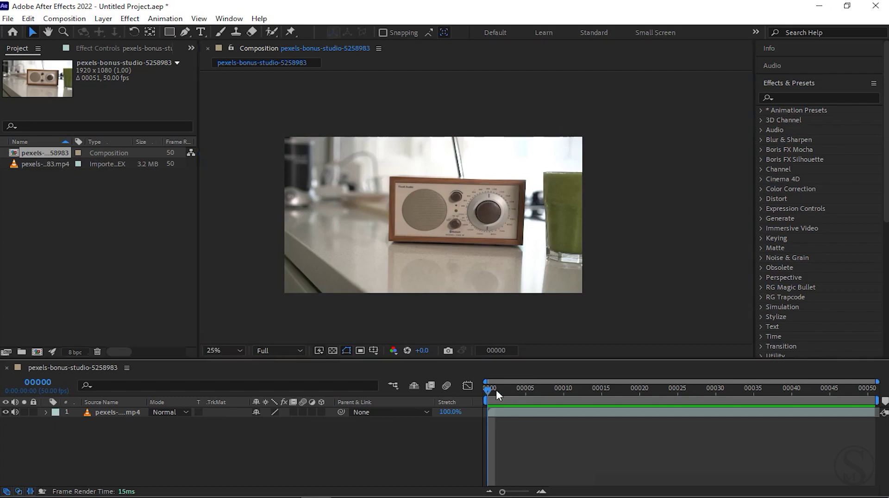
key(Home)
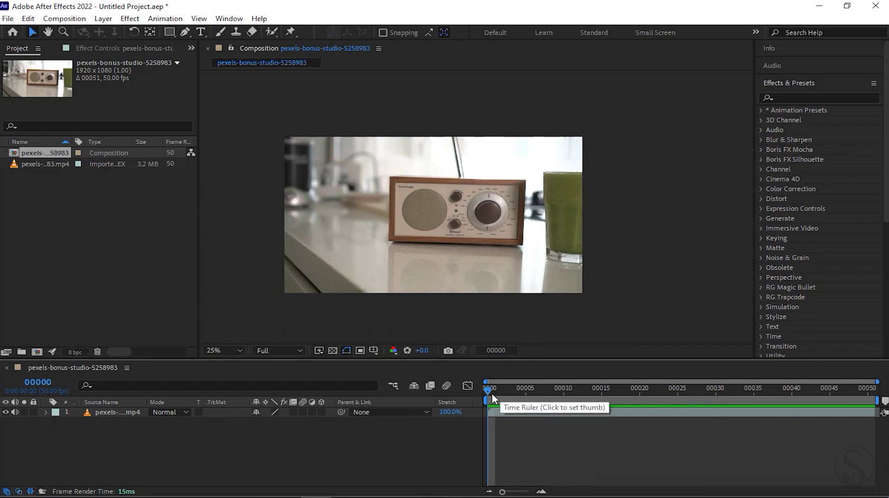
drag(492, 393, 887, 440)
key(Home)
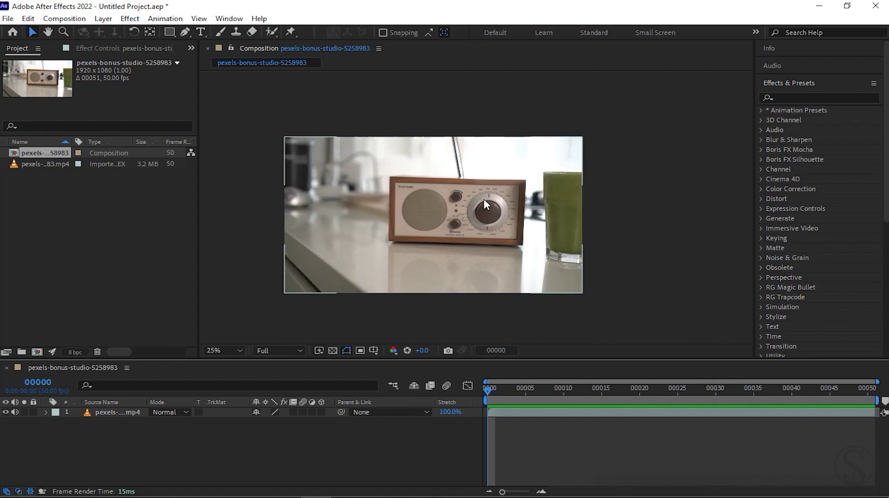
Step: Duplicate the radio footage layer, mute the top copy's audio and hide the lower copy
scroll(467, 199, up, 2)
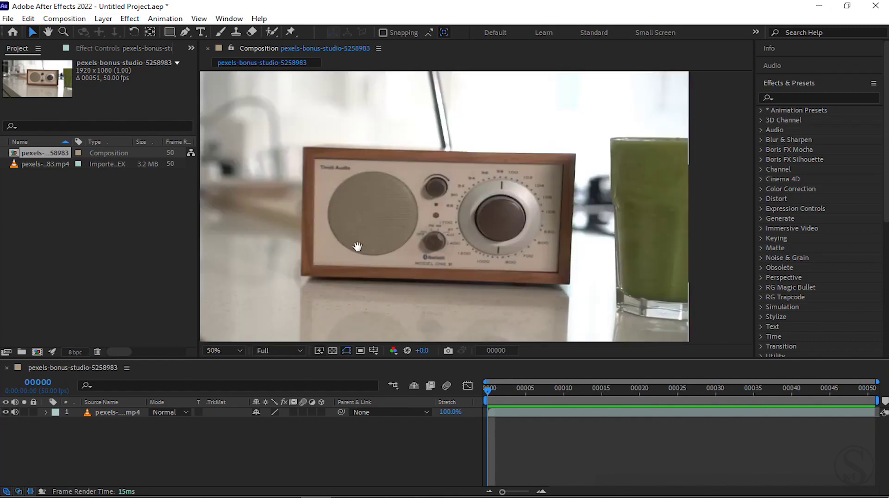
drag(357, 246, 374, 248)
click(114, 413)
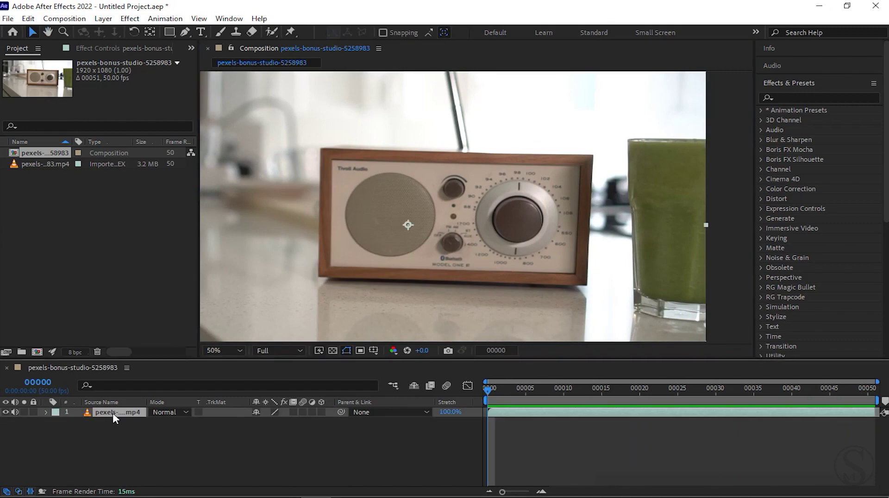
key(ctrl+d)
click(15, 412)
click(6, 422)
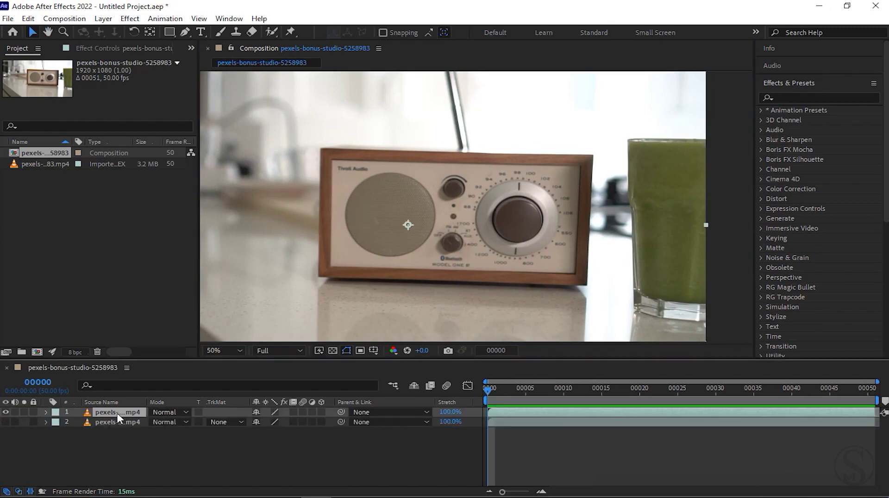
click(185, 32)
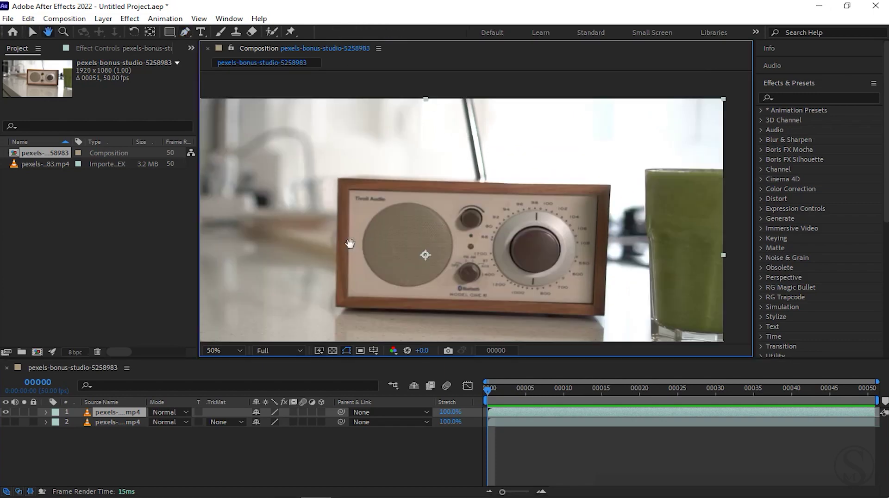
Step: Maximize the viewer and zoom to 200% on the radio's top-left corner and top edge
scroll(380, 244, up, 2)
drag(391, 214, 378, 223)
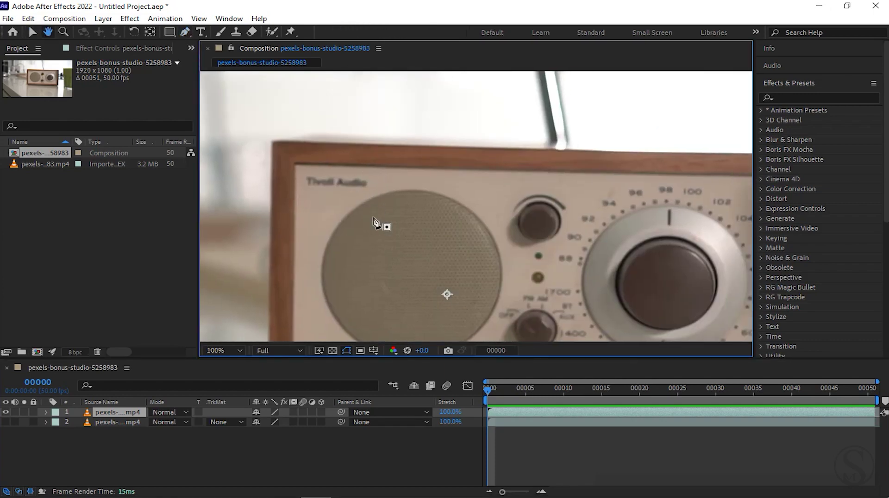
key(grave)
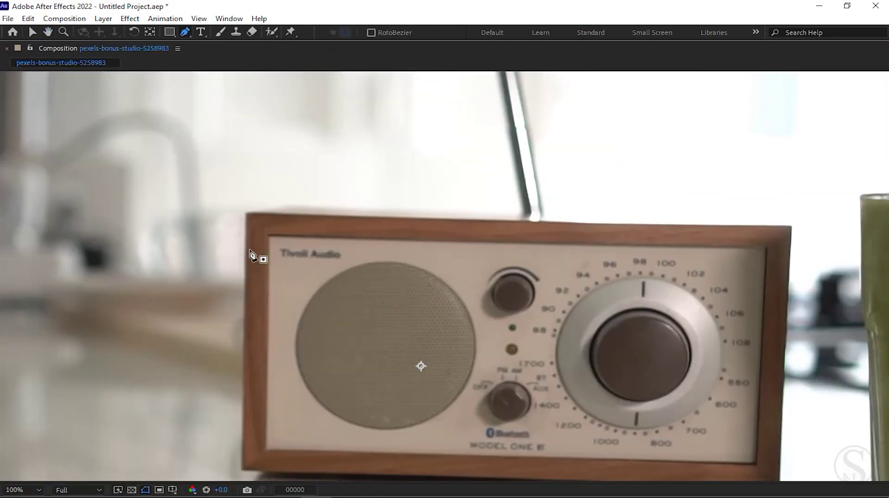
drag(255, 256, 302, 248)
key(period)
drag(367, 233, 377, 245)
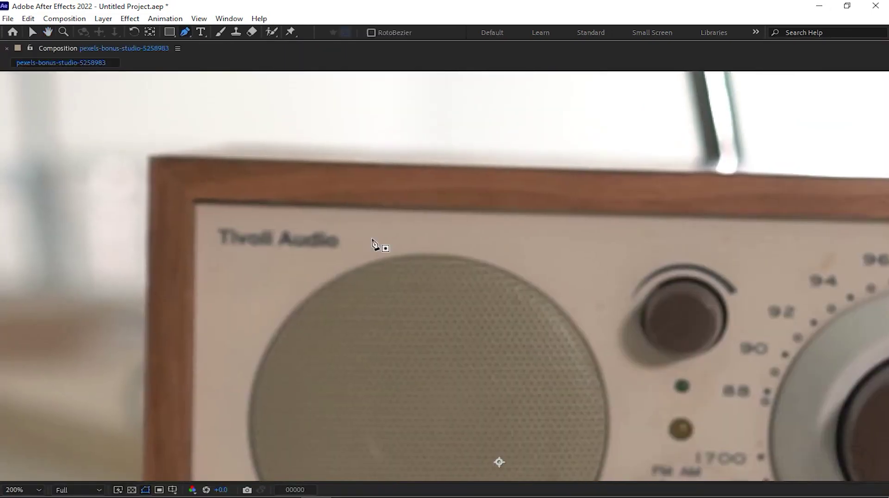
drag(243, 221, 277, 240)
key(comma)
key(period)
drag(276, 193, 224, 209)
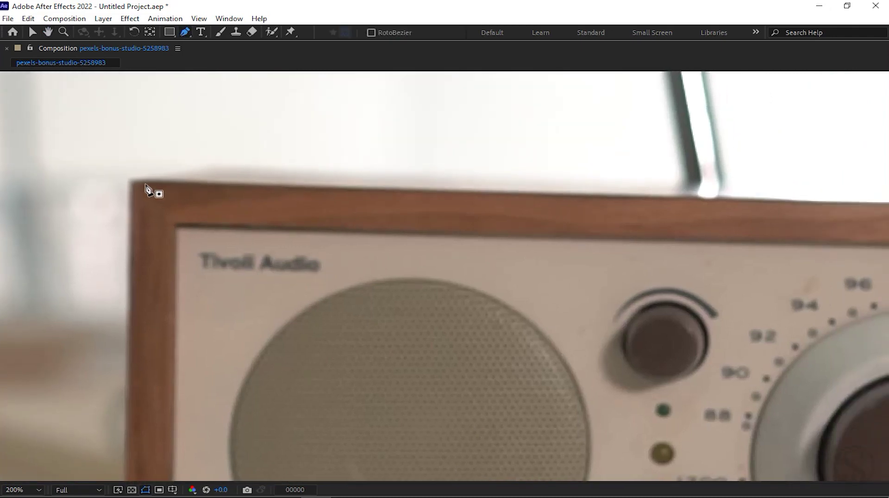
drag(373, 222, 228, 211)
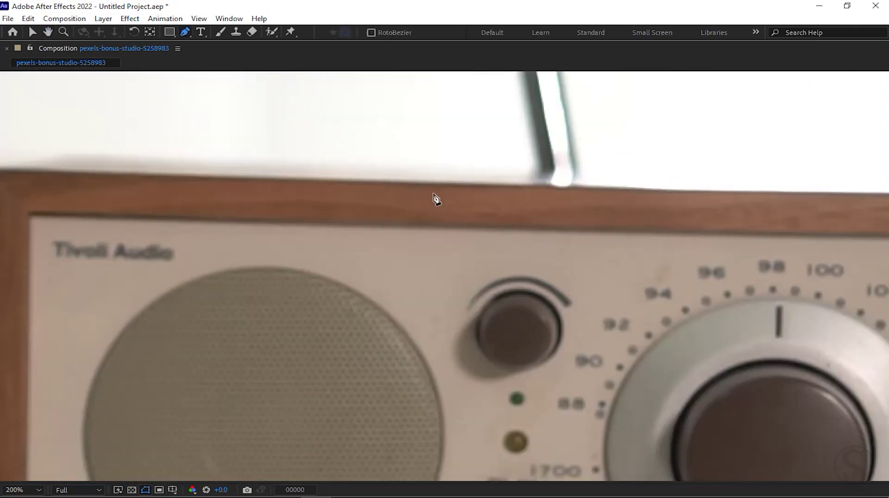
Step: Place mask points along the radio's top edge, top-right corner, right edge and bottom-right corner
drag(500, 185, 536, 186)
drag(379, 198, 9, 204)
click(624, 202)
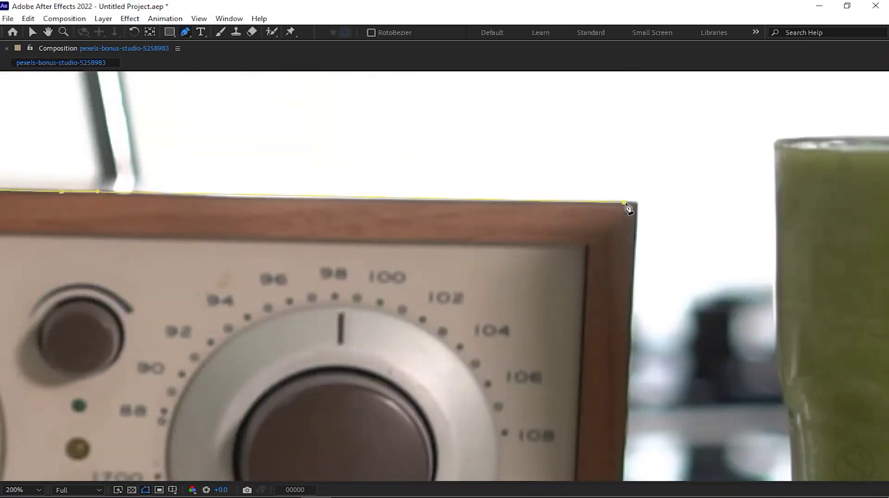
scroll(638, 212, down, 3)
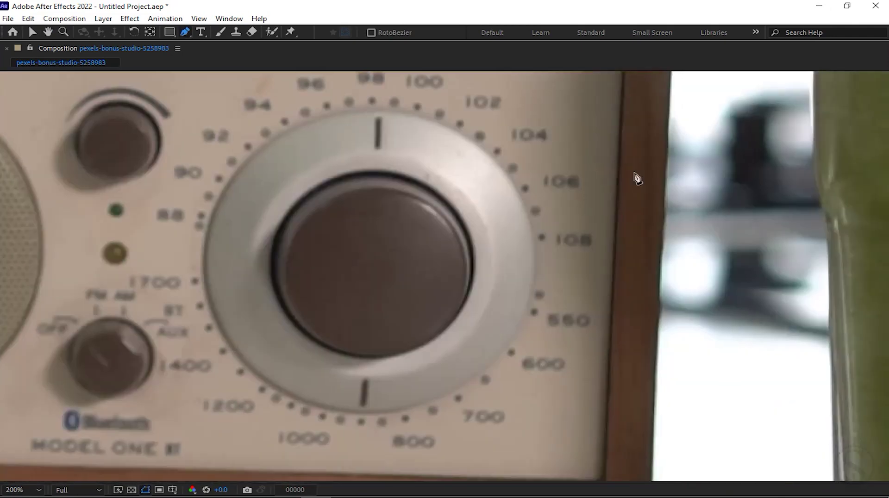
scroll(635, 177, down, 3)
click(661, 198)
drag(661, 198, 659, 211)
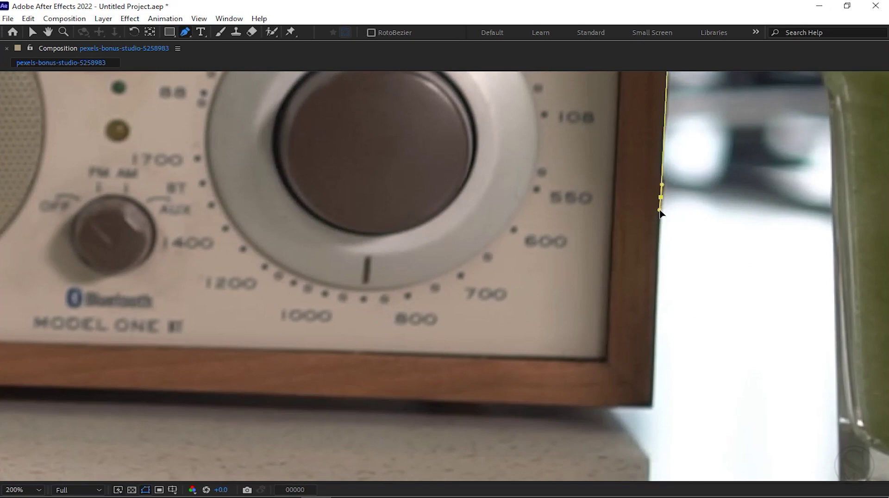
scroll(700, 262, down, 1)
click(684, 340)
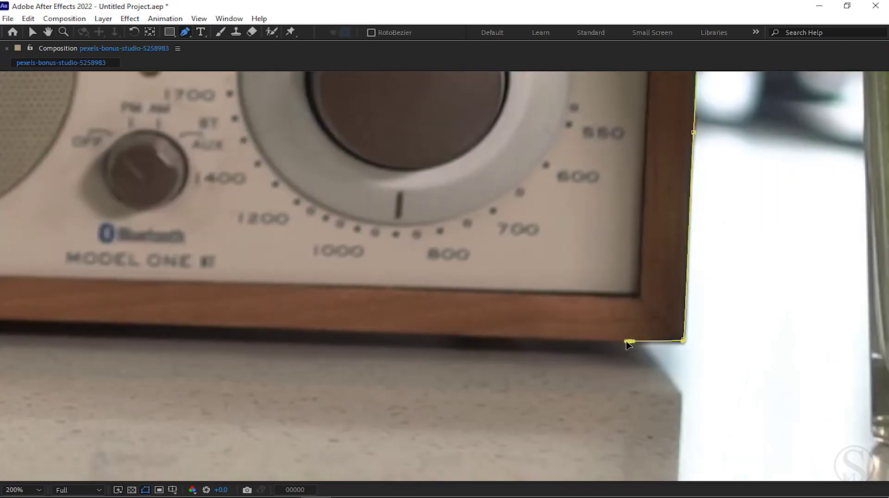
Step: Add bottom-left and left-edge points and close the mask on its first point
scroll(595, 333, left, 3)
scroll(542, 319, left, 2)
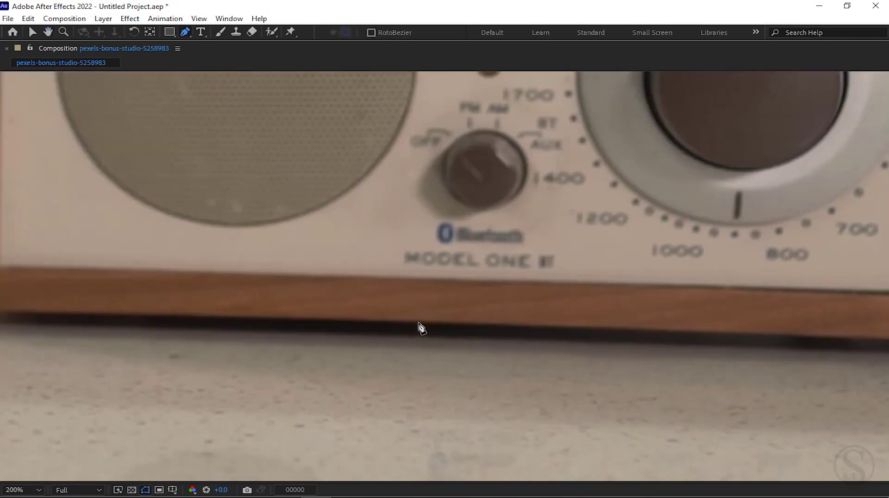
scroll(509, 338, left, 5)
scroll(482, 352, left, 1)
click(384, 338)
scroll(366, 324, up, 2)
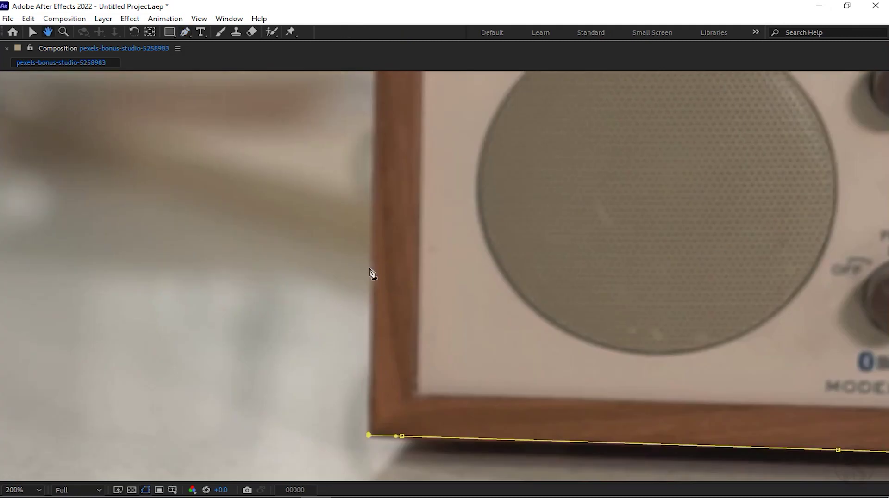
click(374, 199)
scroll(391, 371, up, 3)
scroll(419, 304, up, 3)
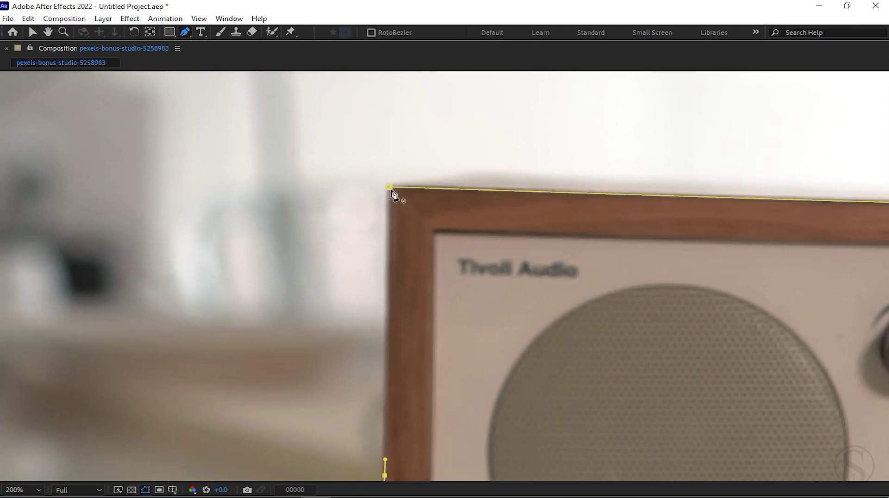
click(391, 193)
scroll(452, 274, down, 2)
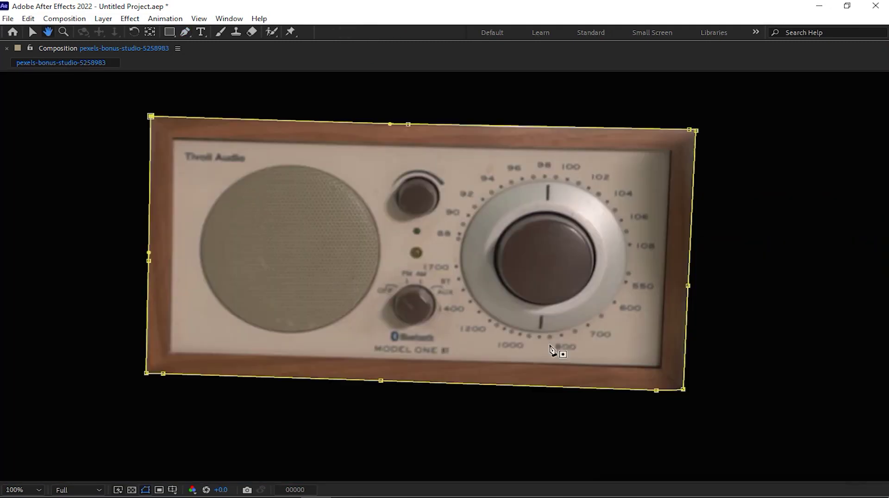
scroll(567, 352, down, 2)
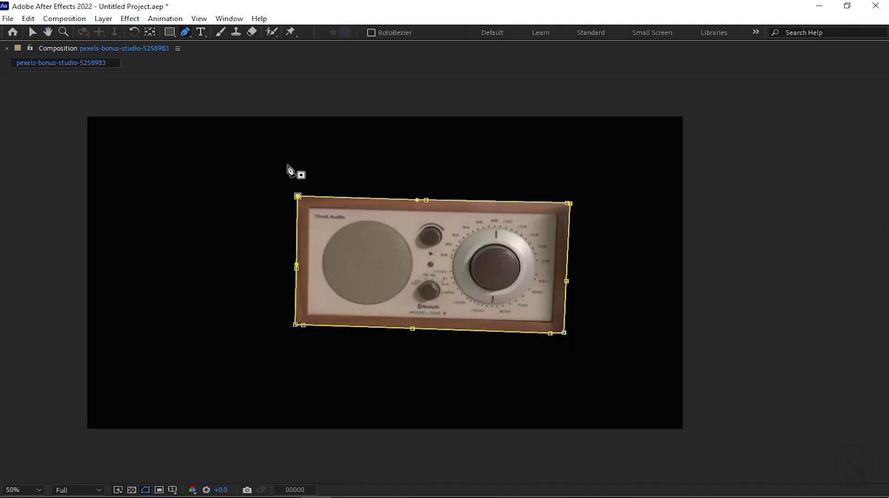
key(grave)
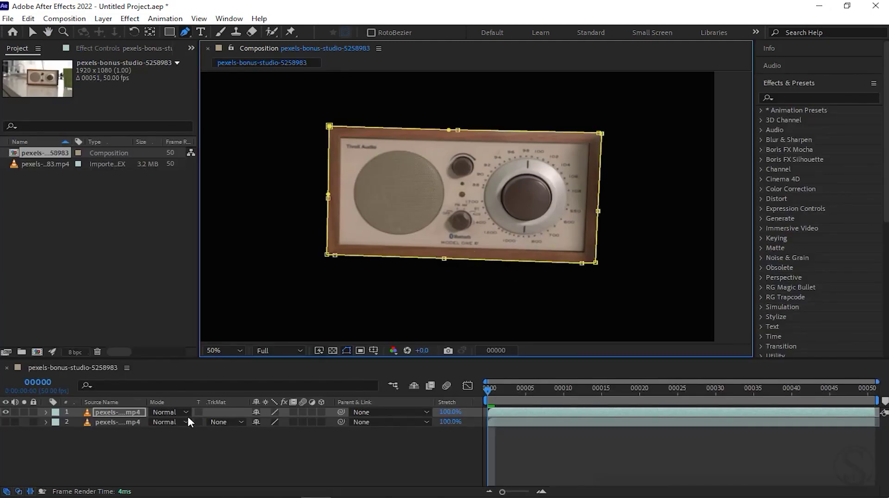
Step: Select the top footage layer, reveal its Mask 1 with M, and select the mask
click(114, 415)
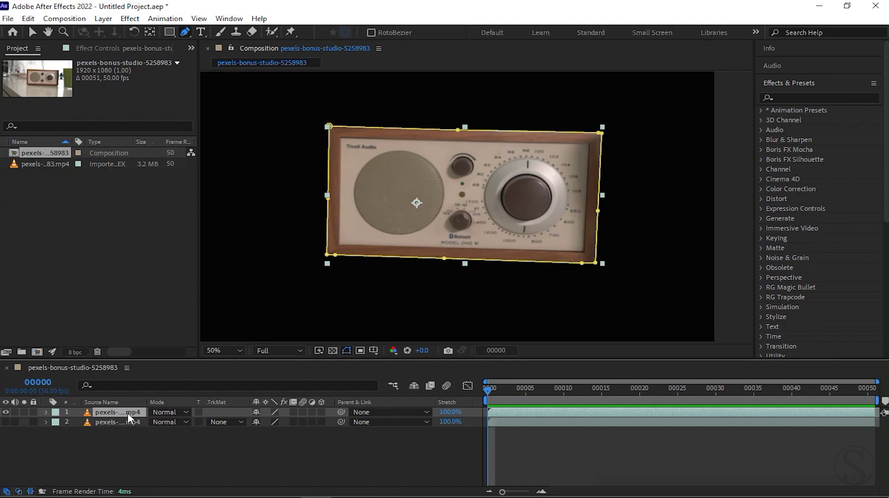
key(m)
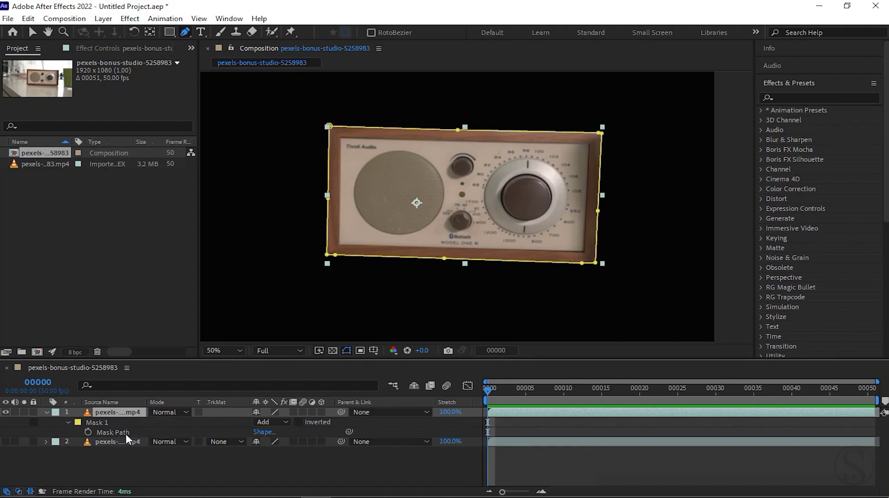
click(99, 425)
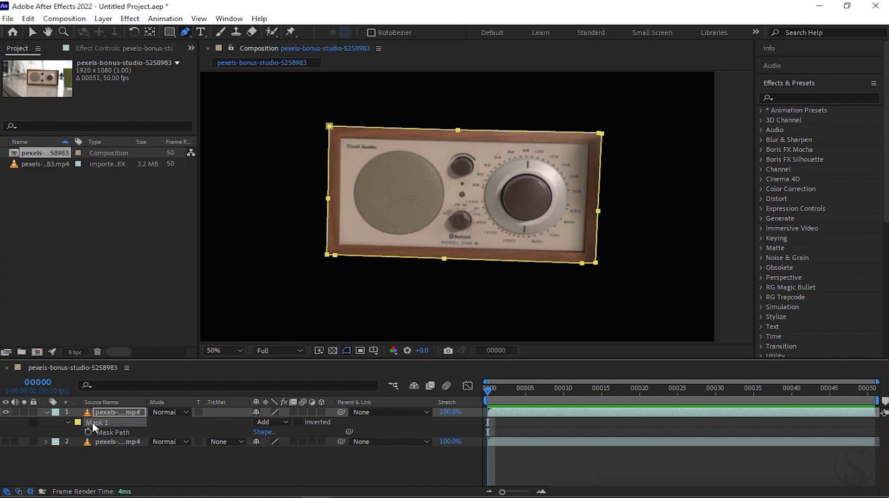
key(comma)
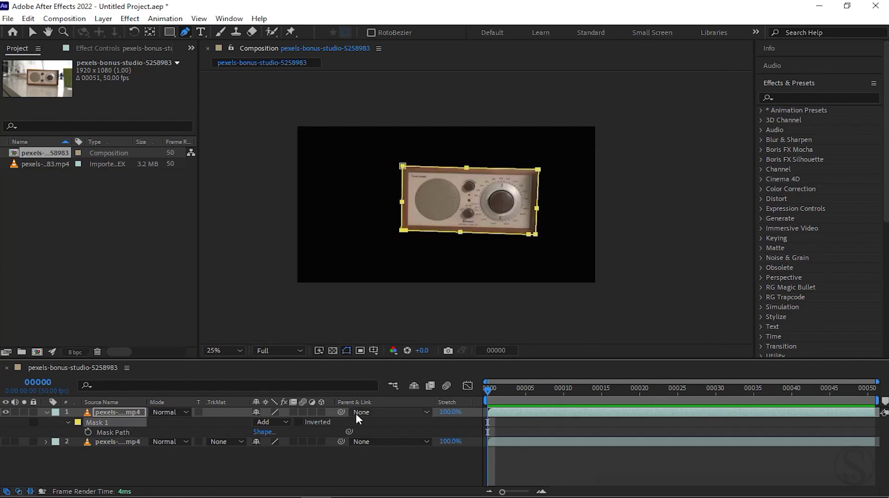
Step: Cycle Mask 1's mode through None, Add and Subtract, finally leaving it on None
click(279, 421)
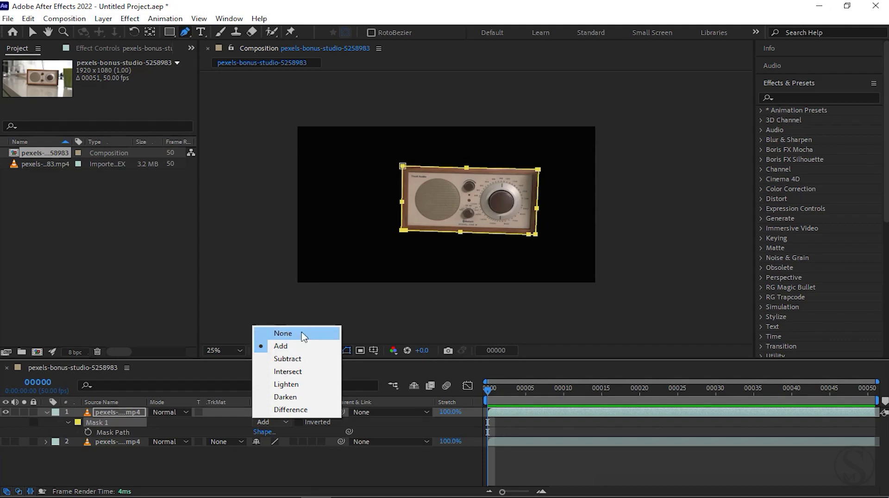
click(283, 334)
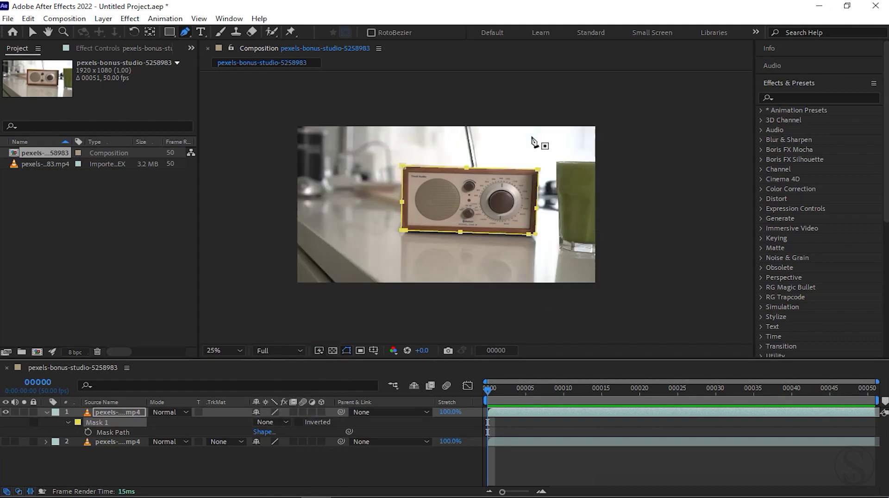
key(period)
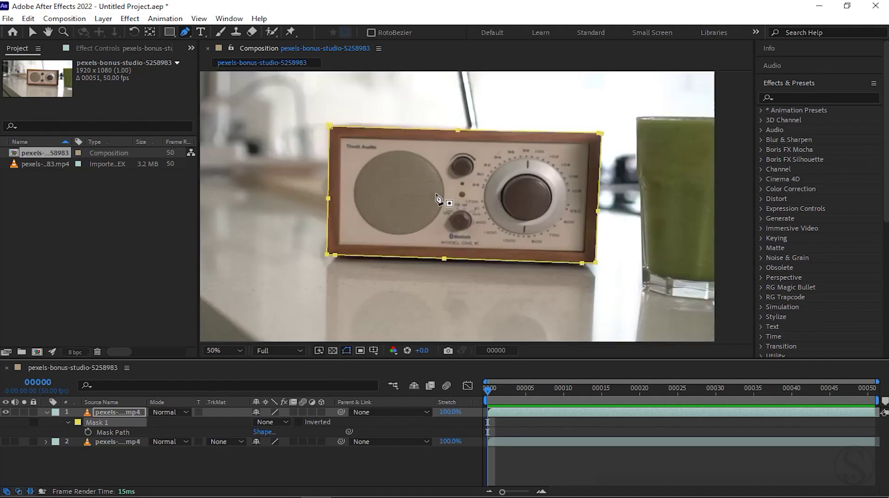
click(268, 422)
click(279, 348)
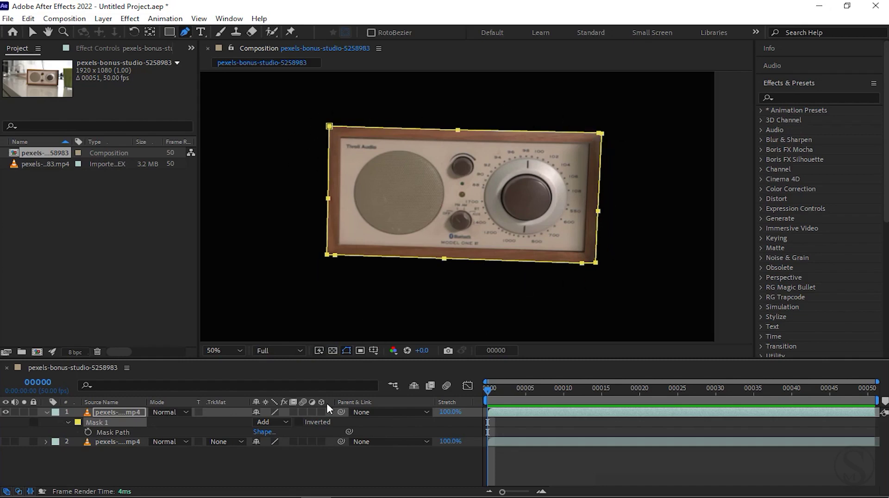
click(279, 423)
click(278, 360)
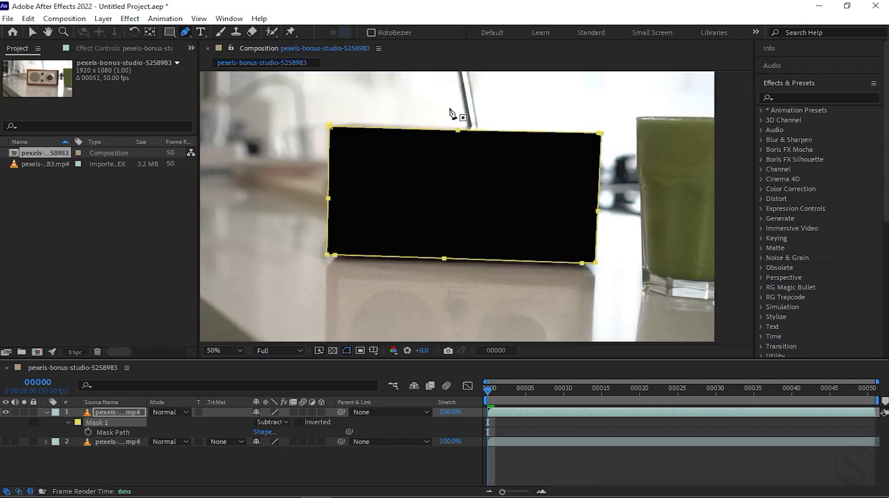
scroll(403, 176, down, 2)
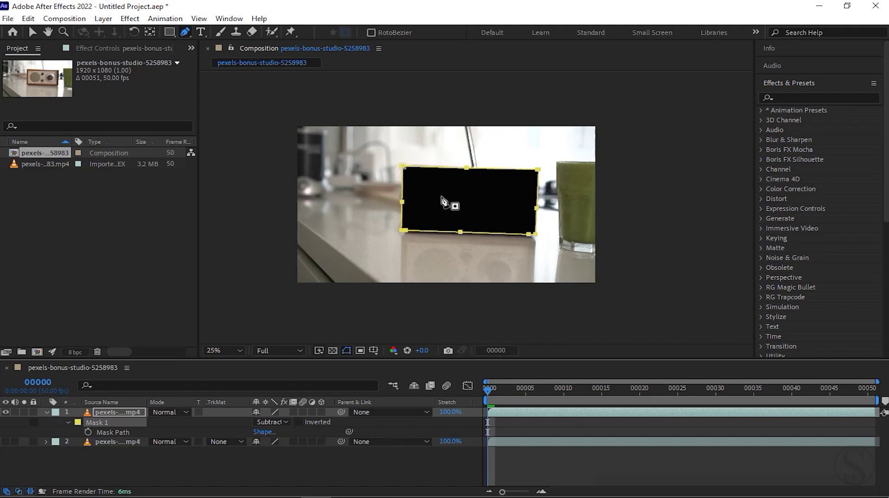
click(271, 422)
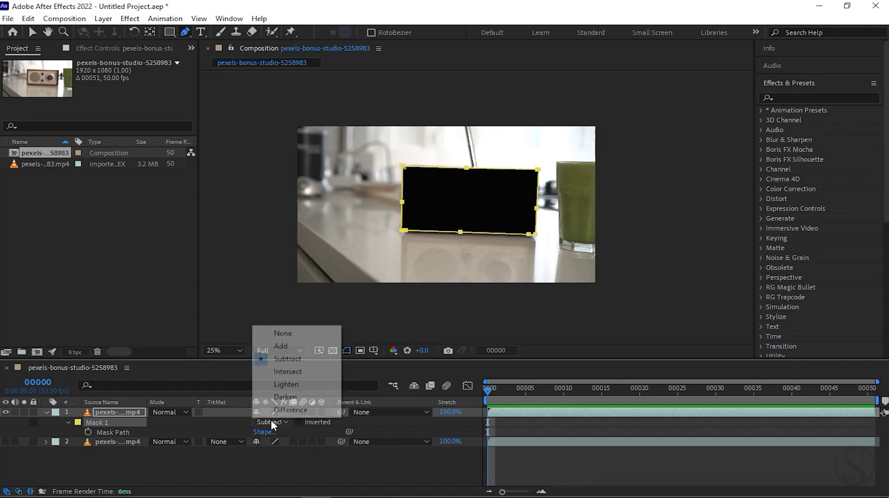
click(296, 334)
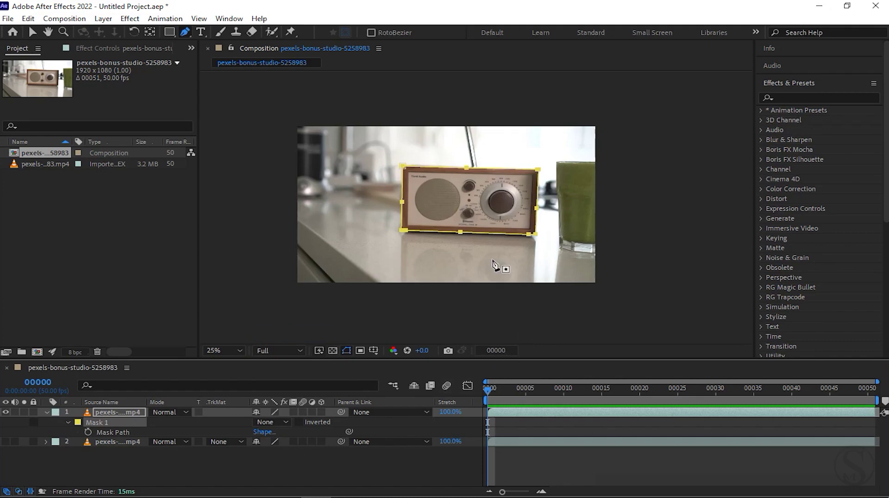
key(period)
drag(492, 391, 556, 391)
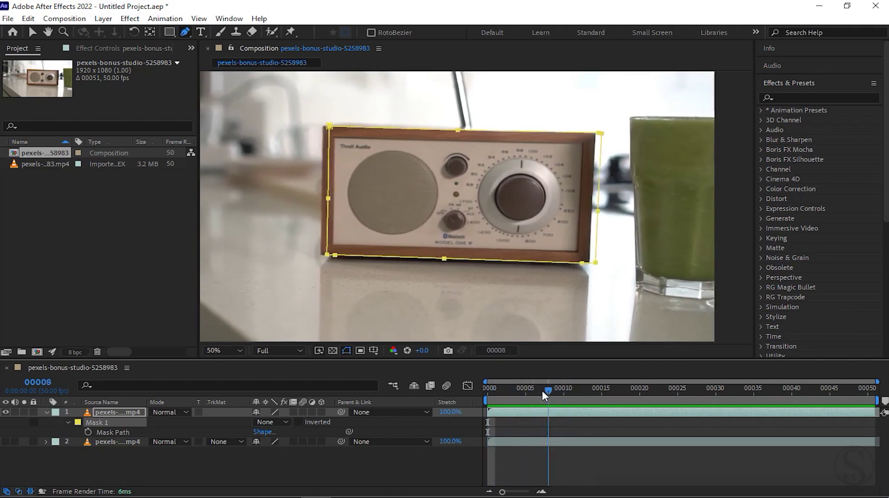
mouse_move(556, 391)
mouse_down()
mouse_move(563, 391)
mouse_move(521, 416)
mouse_up()
key(Home)
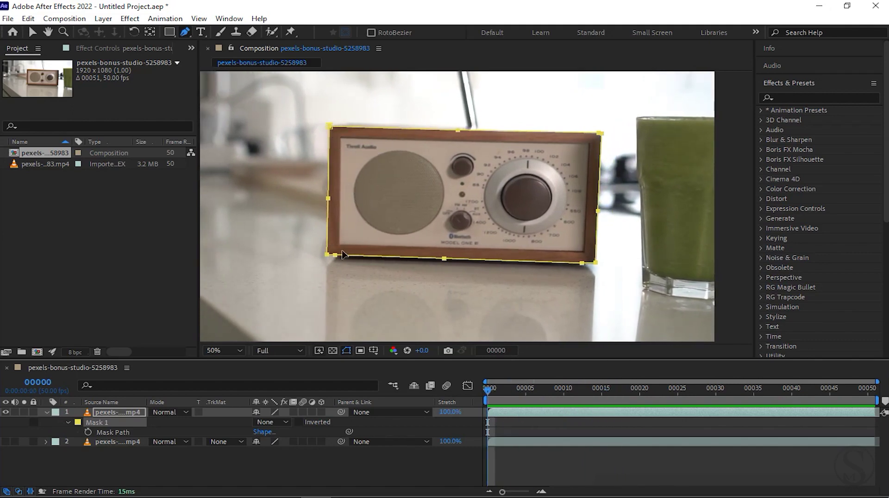
drag(491, 392, 885, 408)
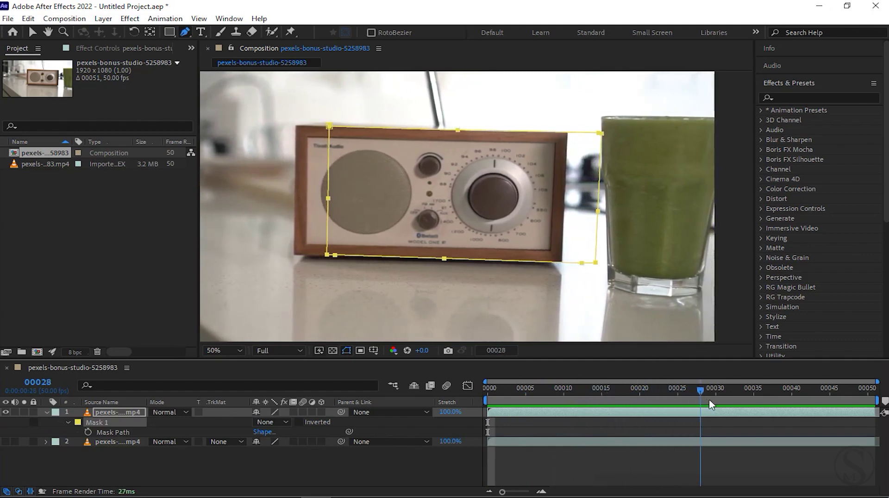
drag(885, 407, 480, 437)
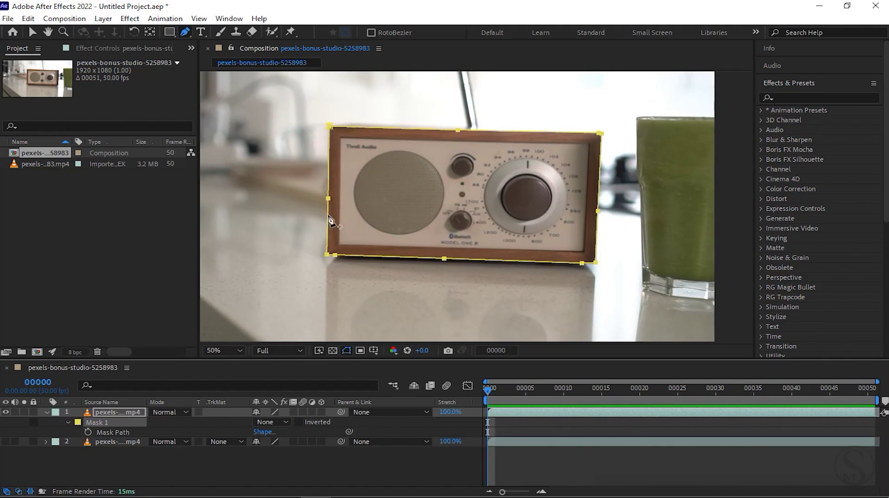
Step: Change Mask 1's outline colour to green
click(78, 422)
drag(218, 165, 698, 161)
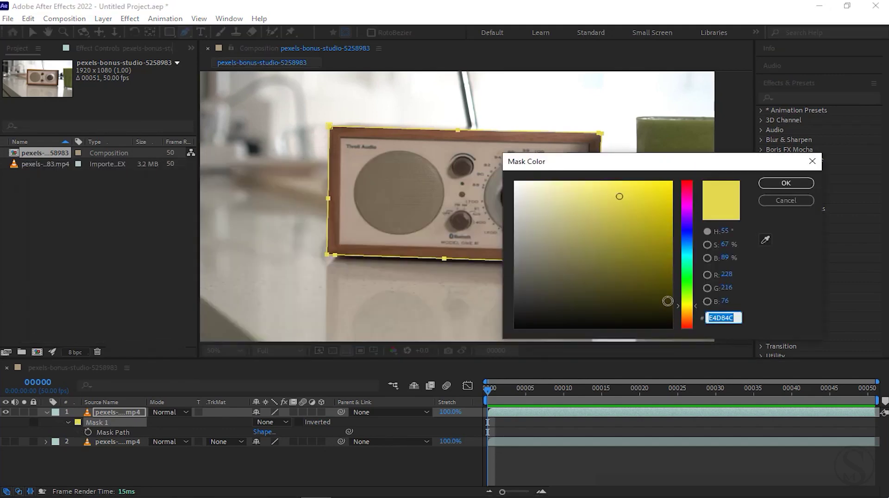
click(690, 280)
click(663, 223)
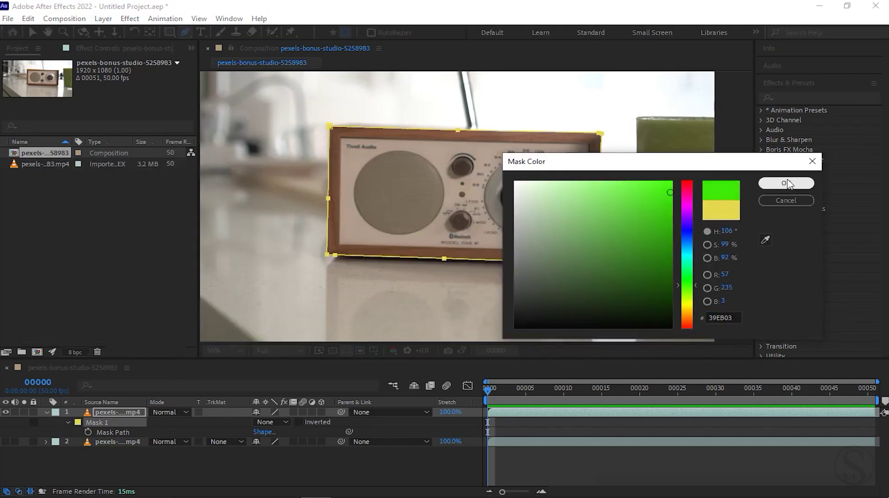
click(785, 183)
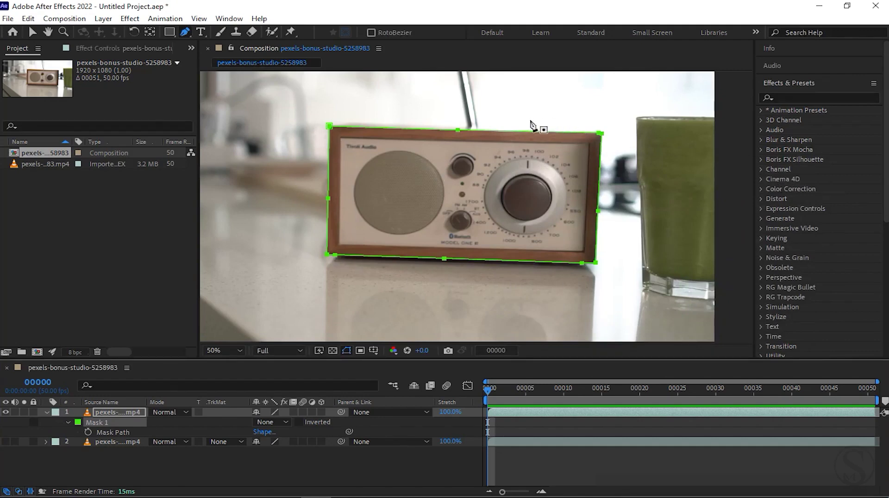
Step: Change the mask colour to white and zoom to 100% to inspect the outline
click(78, 423)
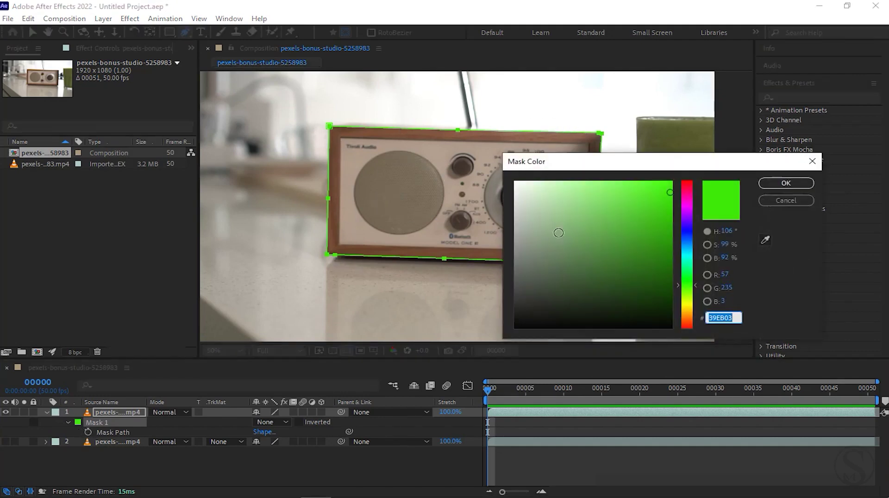
drag(534, 234, 482, 166)
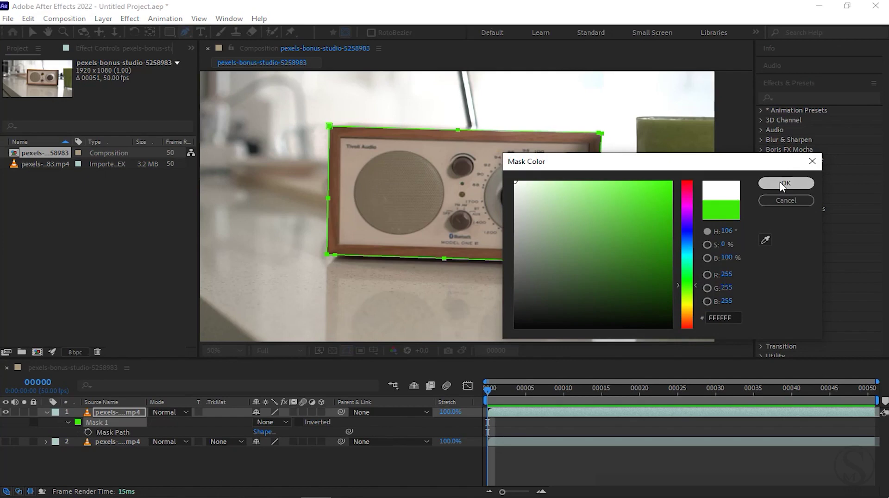
click(786, 183)
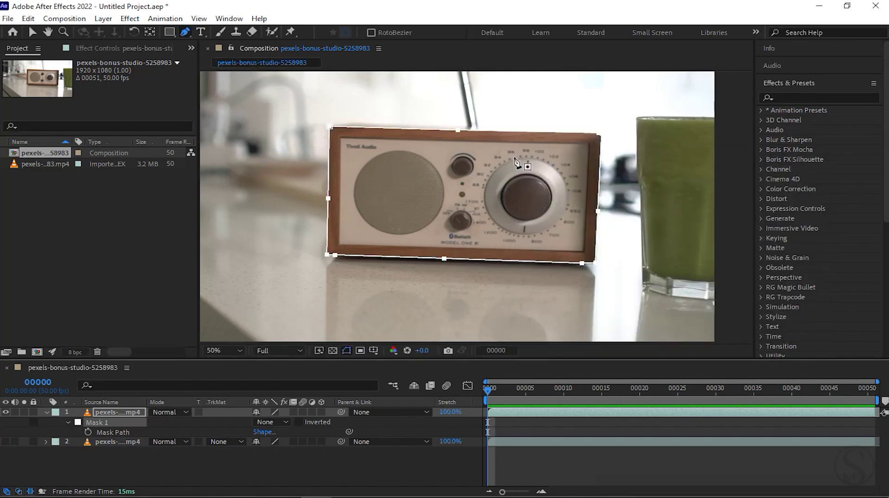
key(period)
key(period)
scroll(546, 187, up, 3)
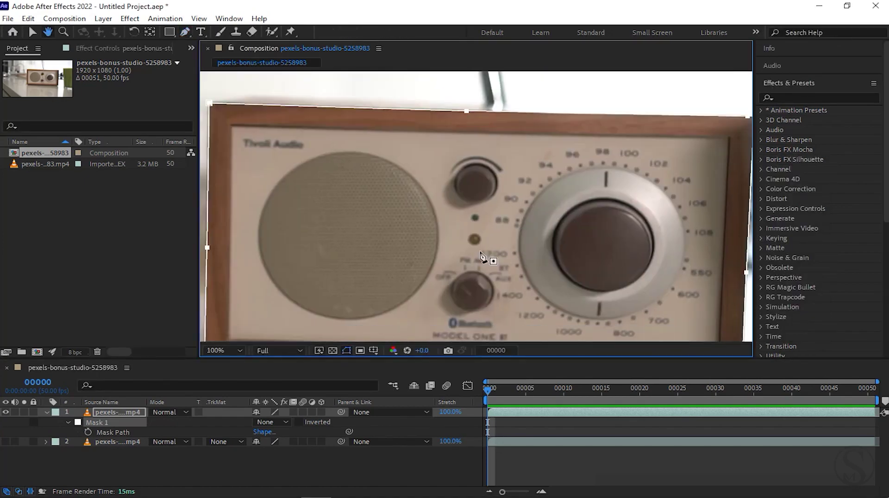
scroll(493, 261, down, 2)
key(comma)
key(comma)
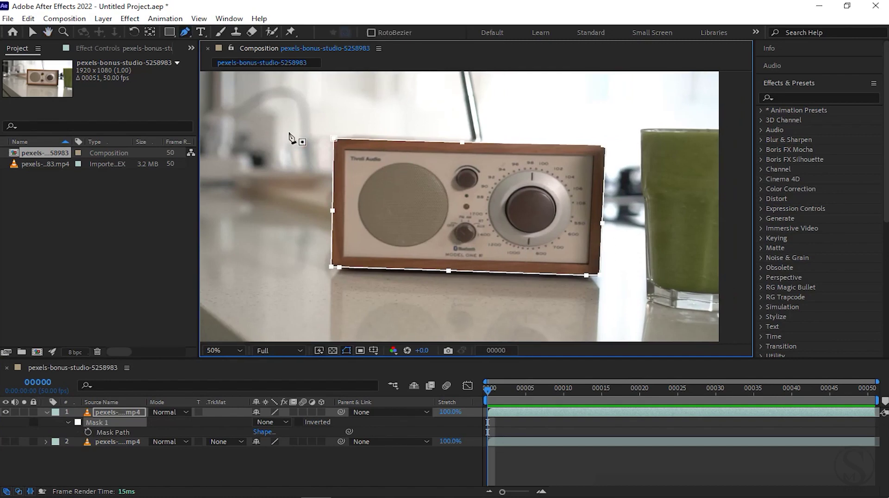
Step: Set Mask 1's colour to yellow EAFF00
click(78, 423)
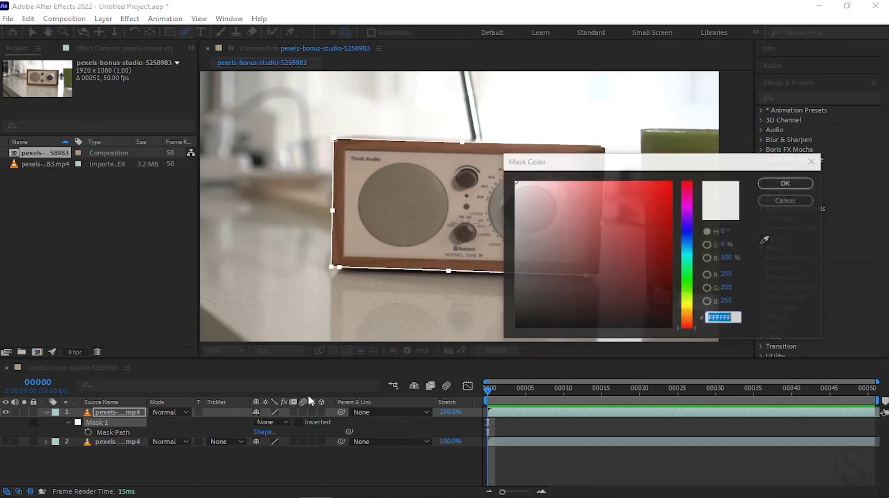
text(EAFF00)
key(Tab)
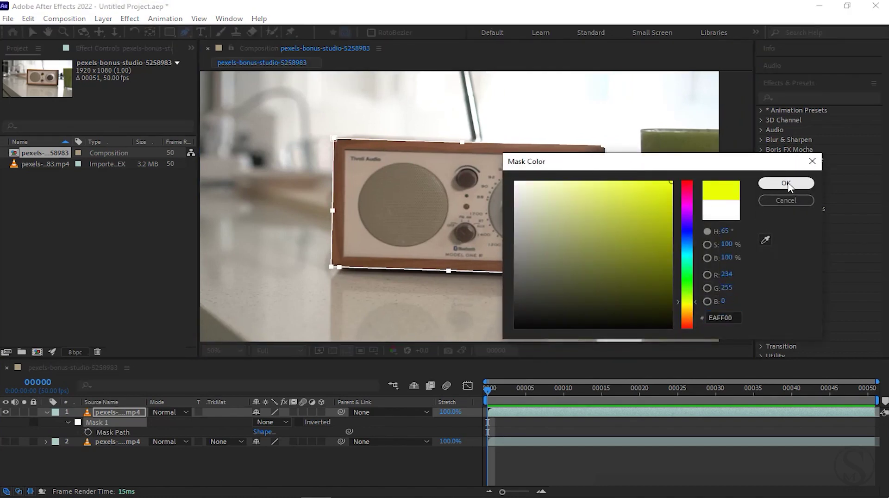
click(786, 183)
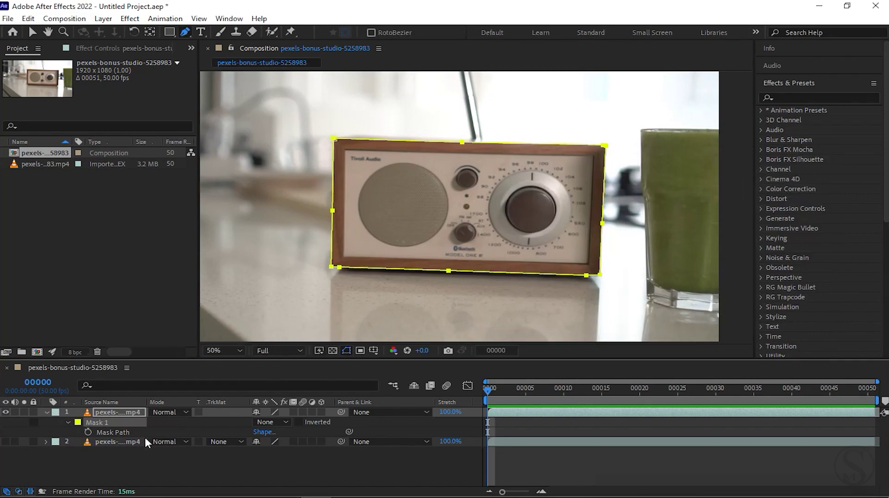
Step: Add a Mask Path keyframe at frame 0, check later frames, then return to the start
click(112, 433)
click(87, 432)
drag(489, 391, 593, 395)
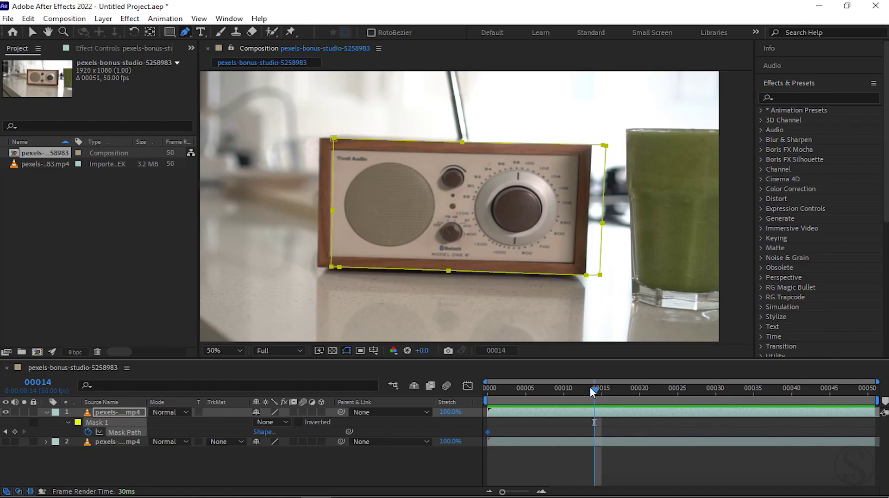
key(Home)
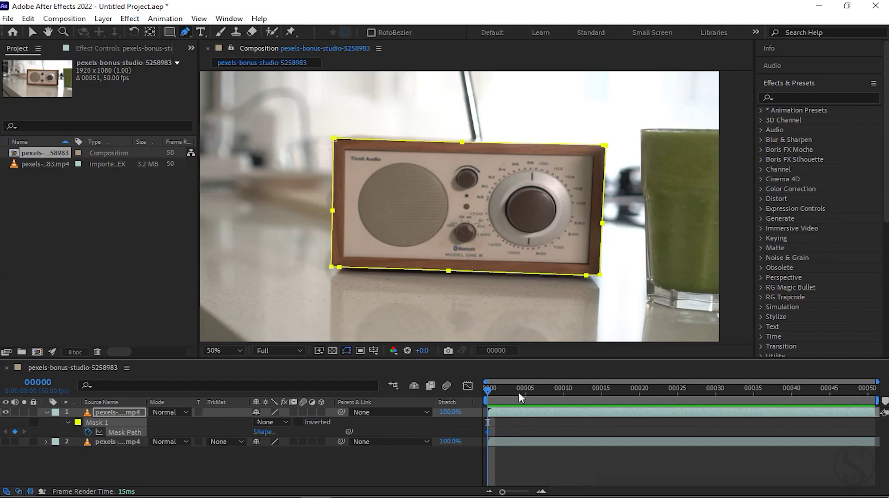
key(comma)
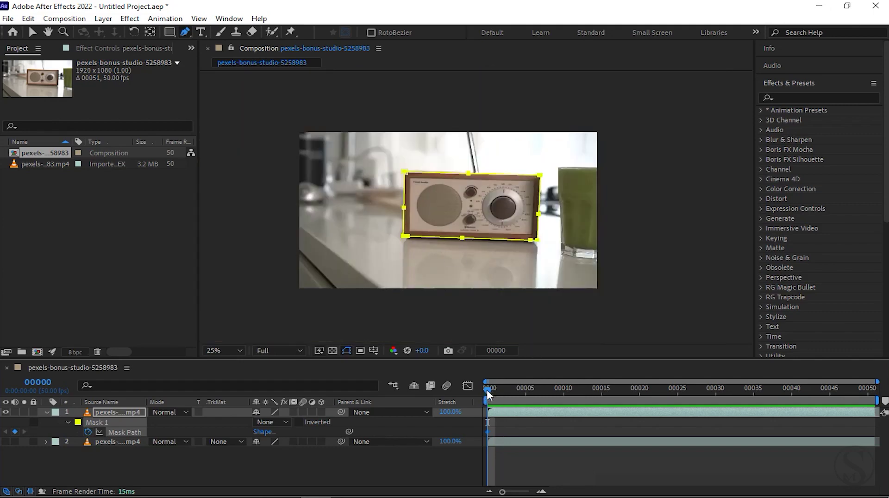
Step: Preview and step through the early frames, then park the playhead at frame 10
drag(487, 390, 707, 424)
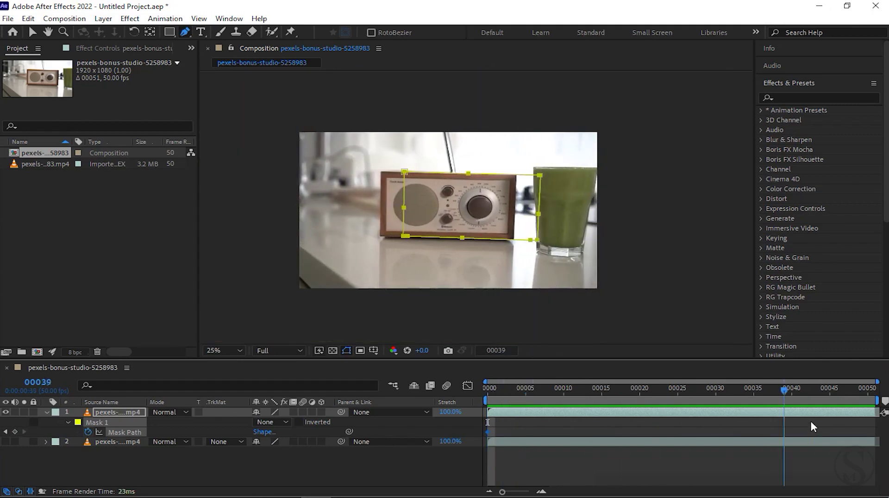
key(space)
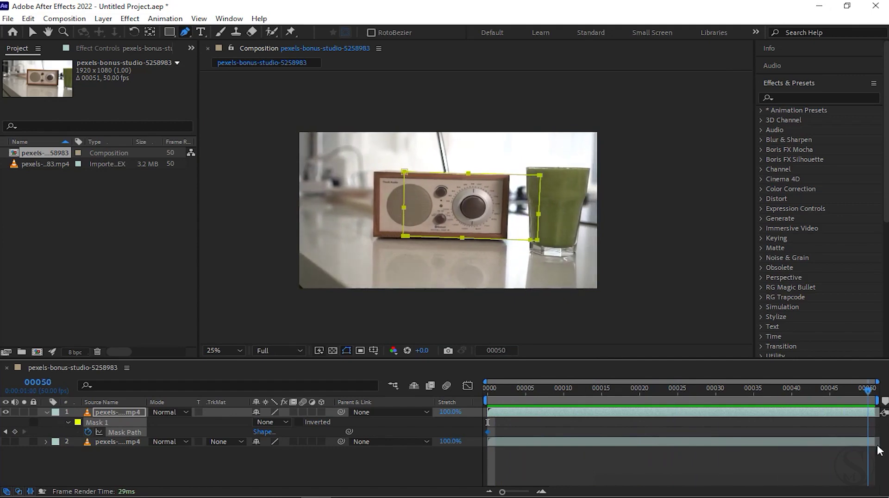
key(space)
scroll(450, 218, up, 2)
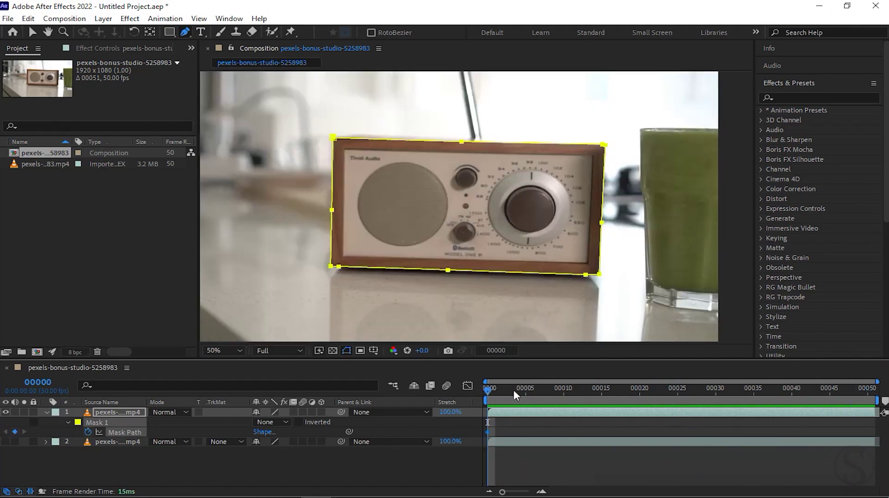
key(Page_Down)
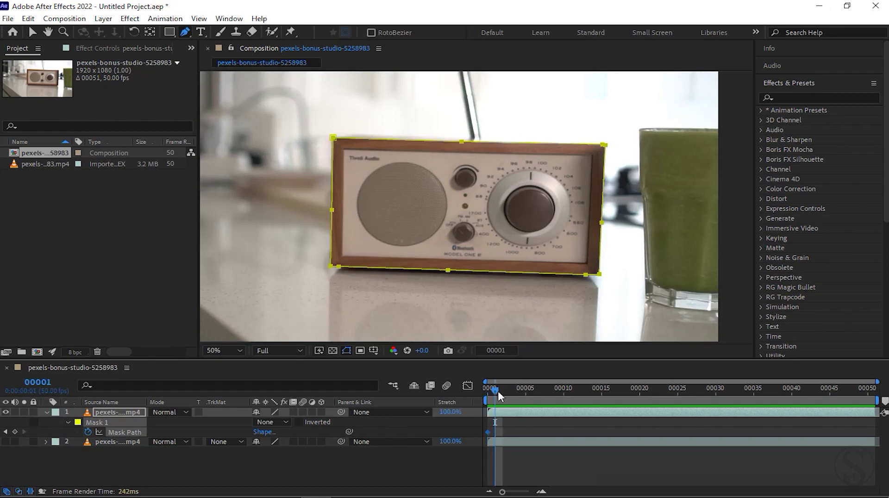
scroll(363, 222, up, 2)
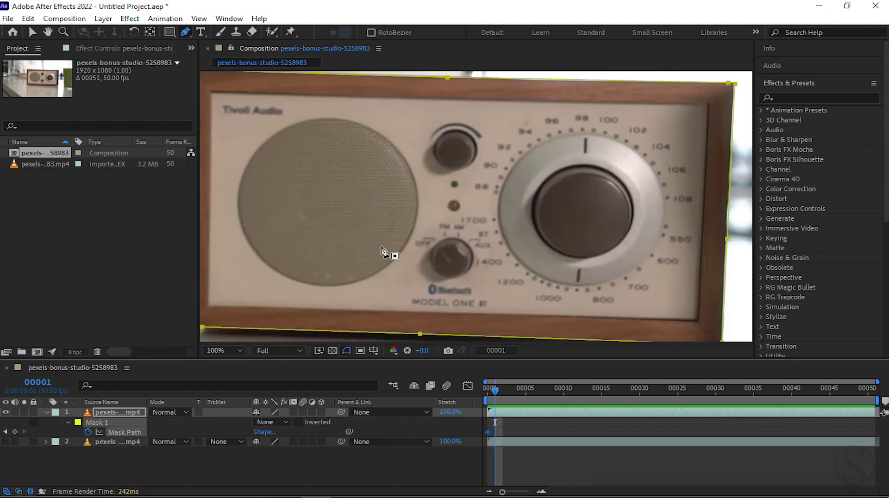
key(Page_Down)
key(Page_Down)
key(Page_Down)
key(Page_Down)
key(Page_Down)
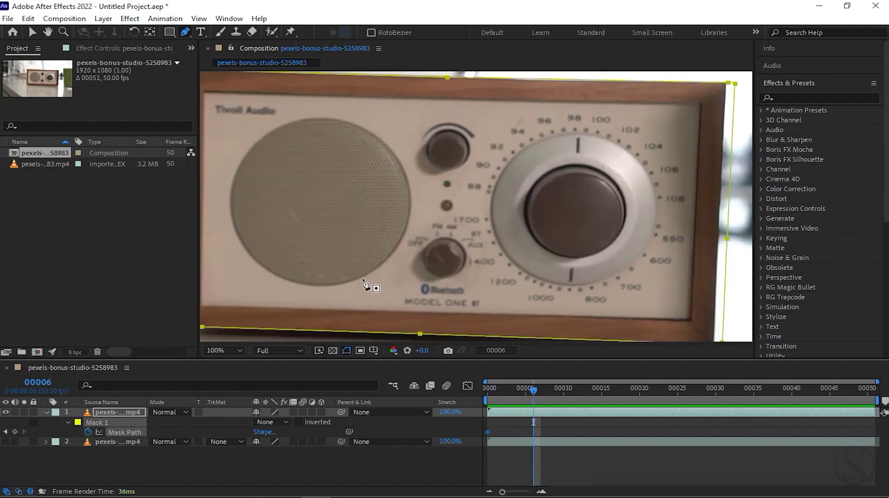
scroll(364, 283, down, 2)
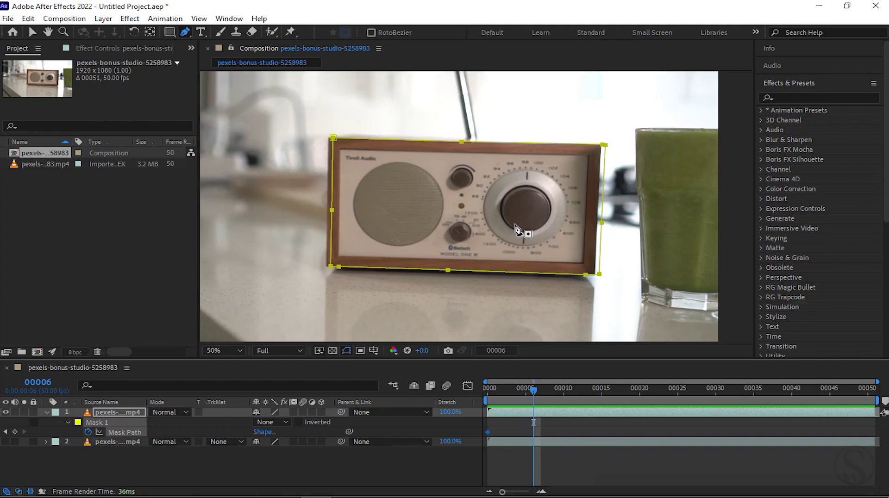
scroll(521, 232, up, 2)
scroll(533, 242, down, 2)
click(488, 391)
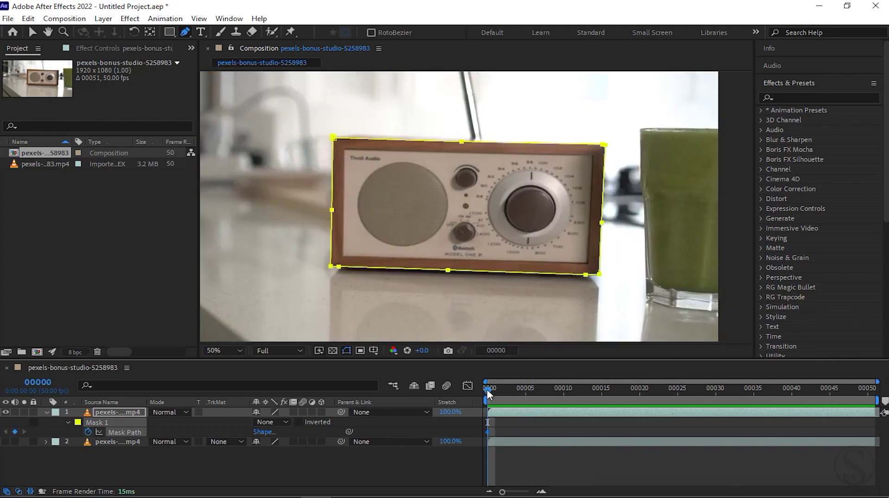
drag(488, 391, 565, 393)
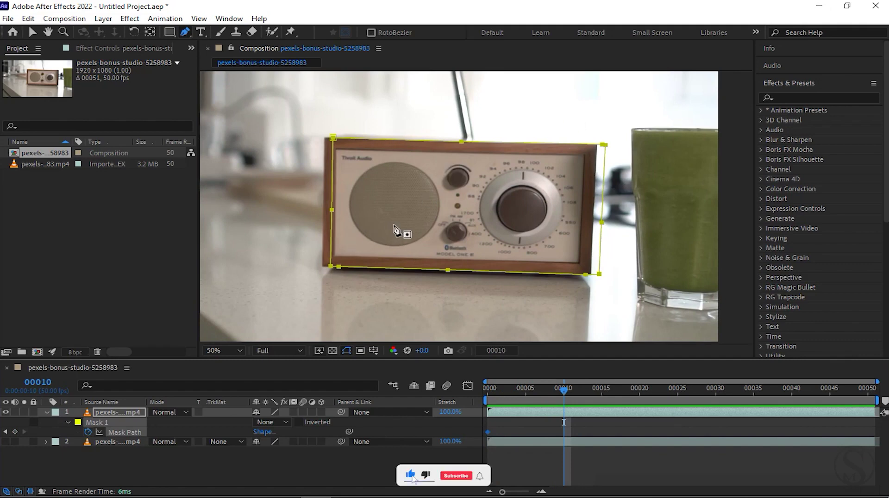
Step: Maximize the viewer and free-transform the whole mask, nudging it left to fit the radio
key(grave)
scroll(422, 254, up, 2)
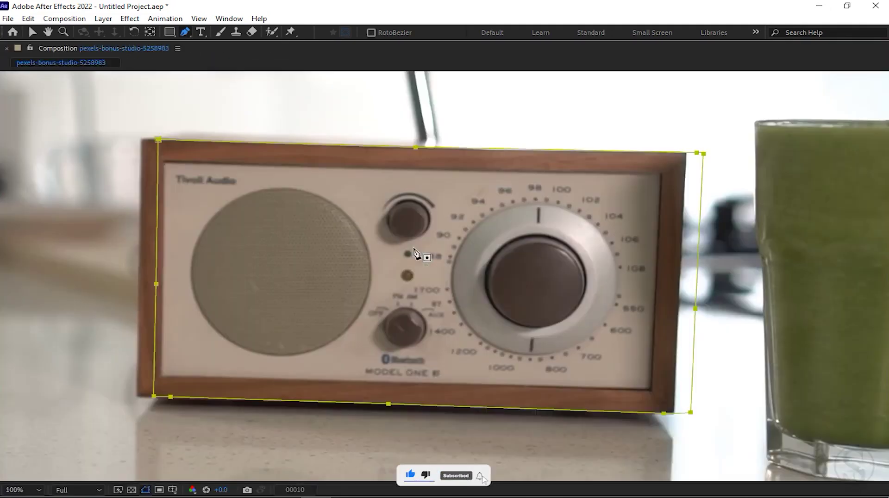
scroll(231, 195, left, 2)
key(v)
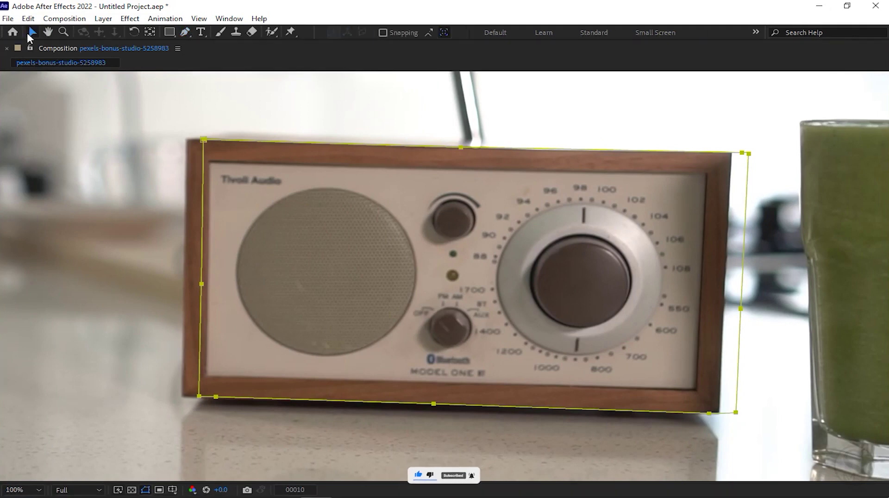
double_click(203, 140)
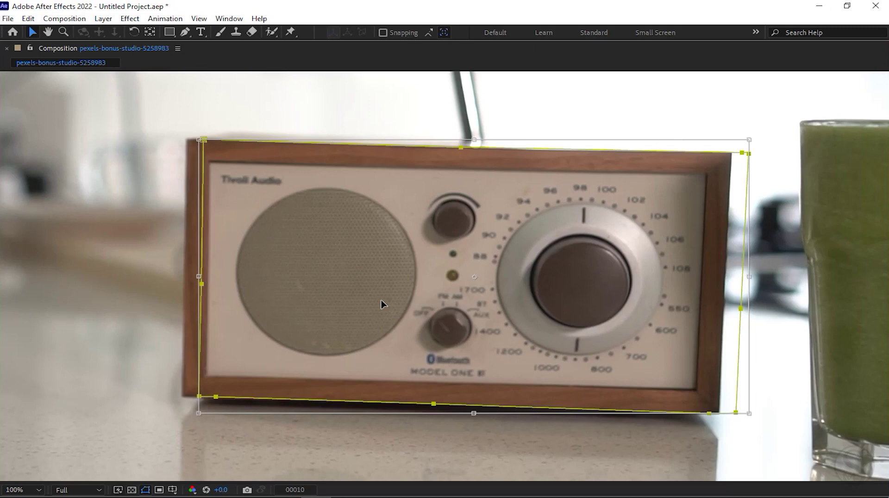
key(shift+Left)
key(shift+Left)
key(shift+Left)
key(shift+Left)
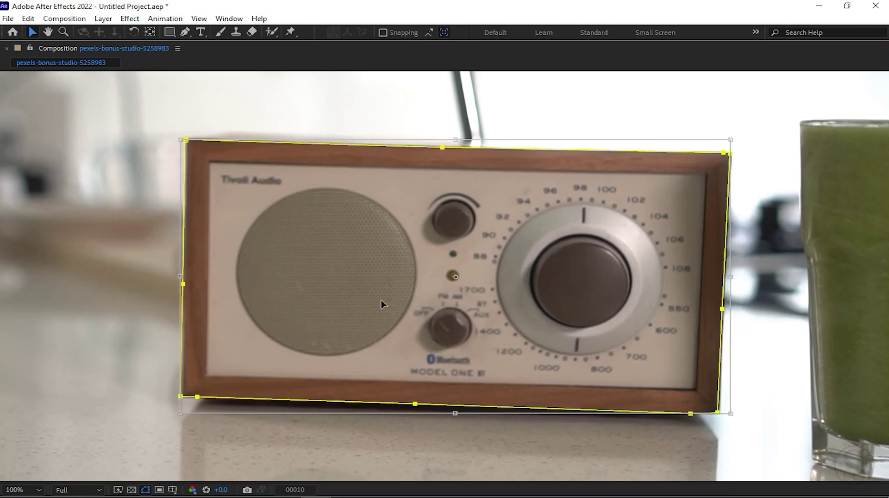
key(shift+Right)
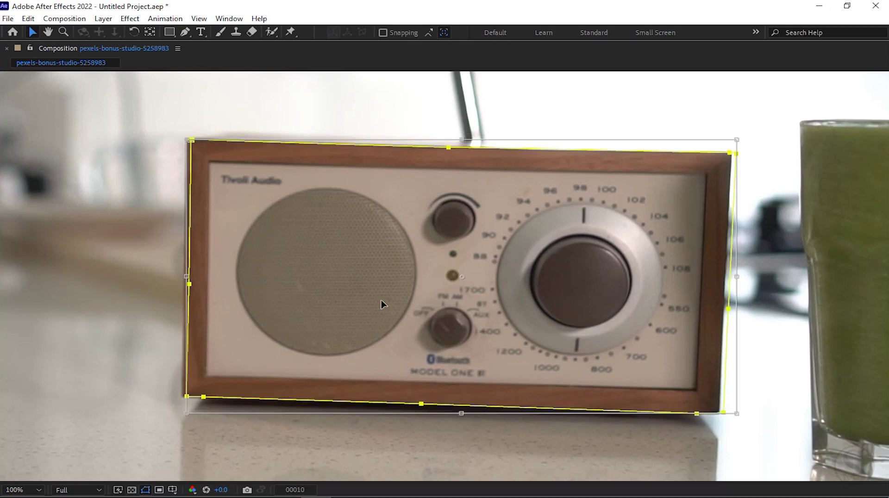
key(shift+Left)
key(shift+Right)
key(shift+Right)
key(shift+Left)
key(shift+Left)
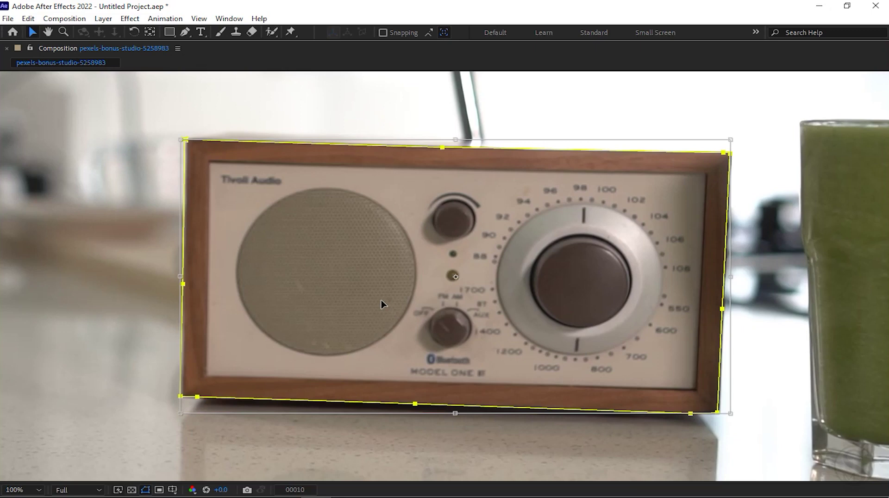
key(Right)
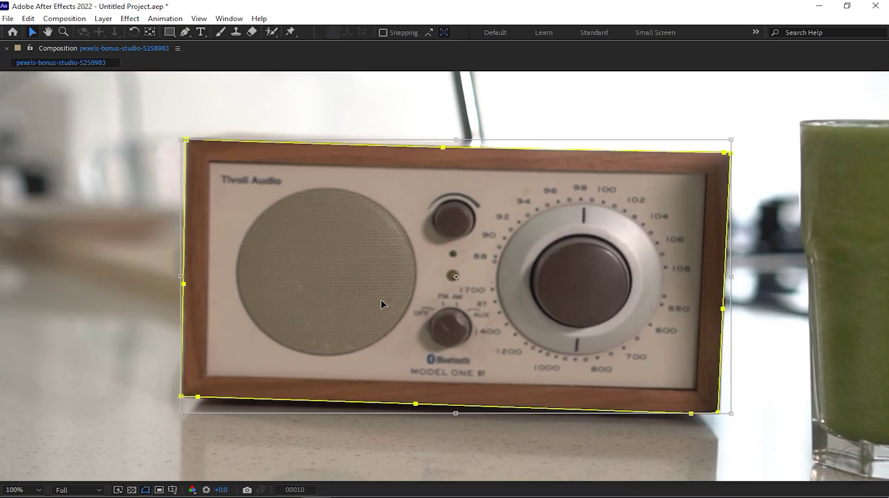
key(Return)
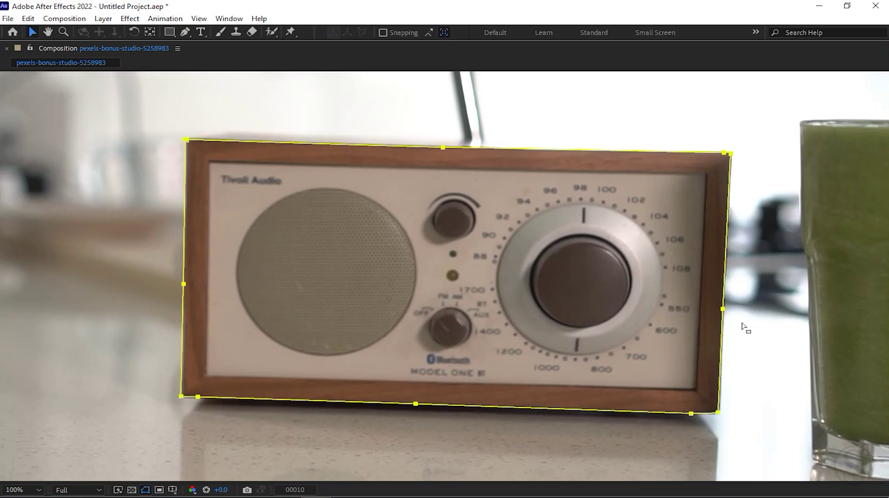
Step: Push the mask's right edge outward and its top edge up to hug the radio
mouse_move(756, 288)
mouse_down()
mouse_move(699, 378)
mouse_move(701, 423)
mouse_up()
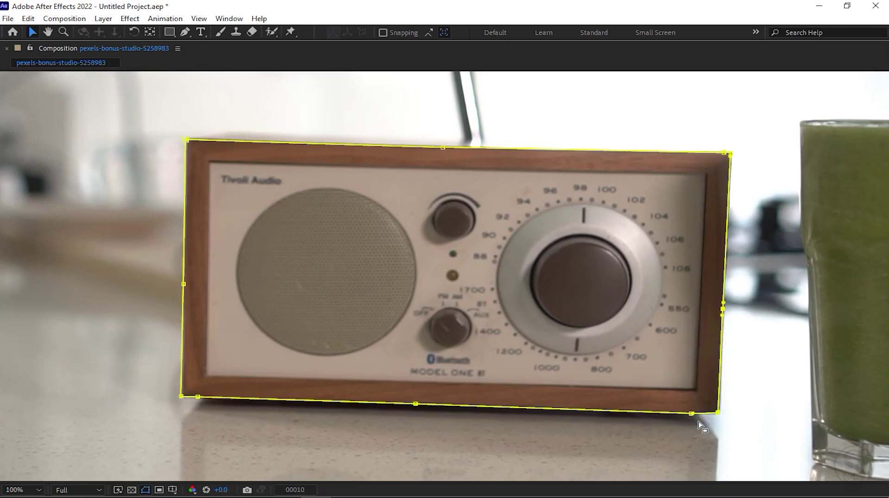
key(Right)
key(Right)
key(Right)
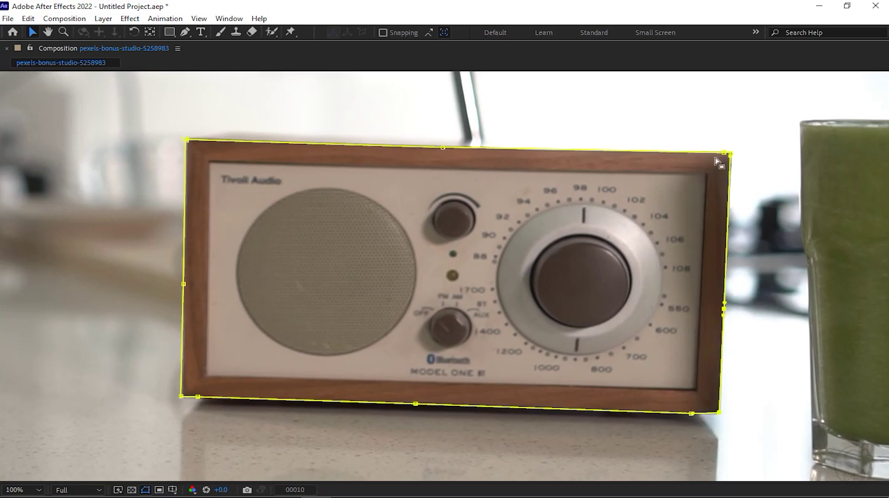
drag(756, 134, 701, 196)
drag(129, 106, 487, 203)
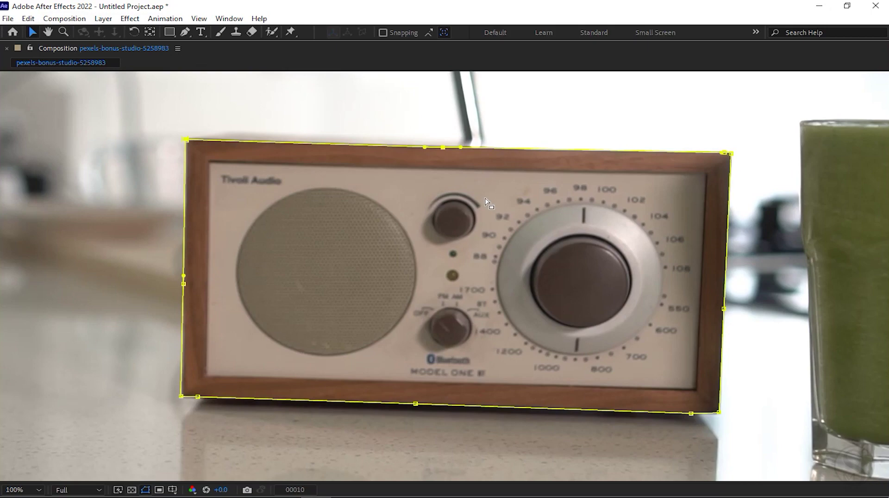
key(Up)
key(Up)
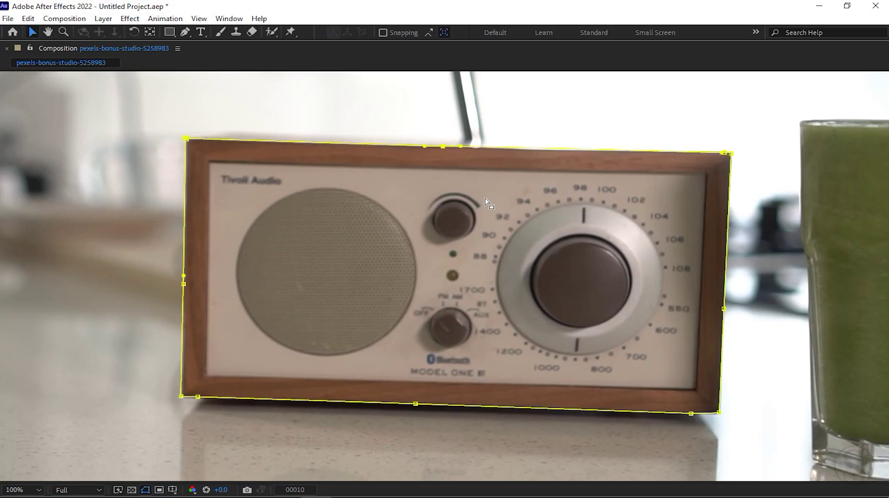
key(grave)
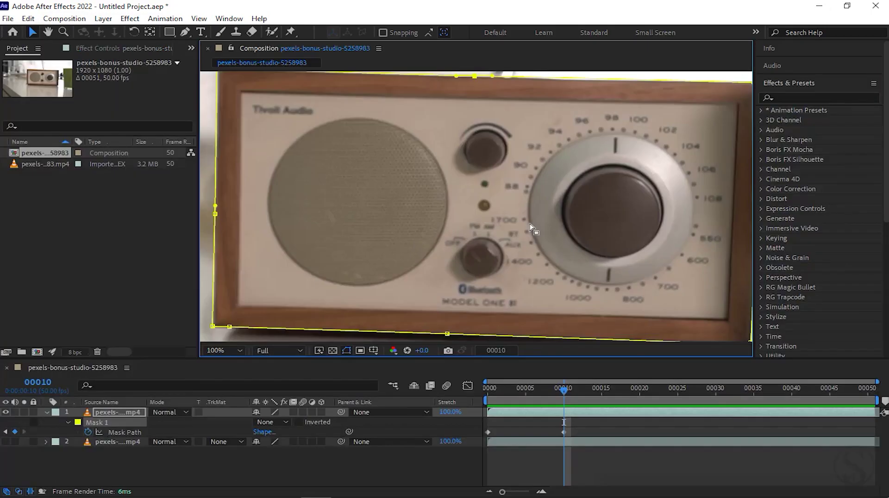
Step: Check the mask around the frame-10 keyframe, move to frame 20, and put the whole mask into free transform
drag(592, 429, 554, 436)
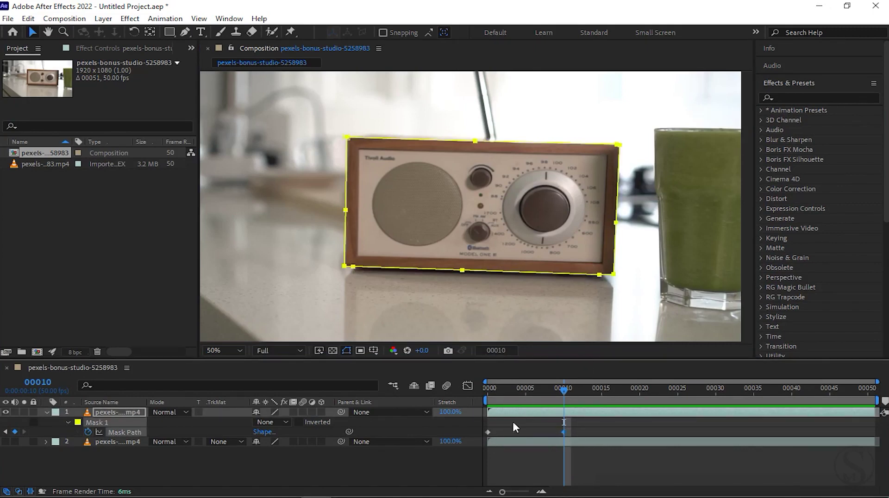
scroll(546, 278, right, 1)
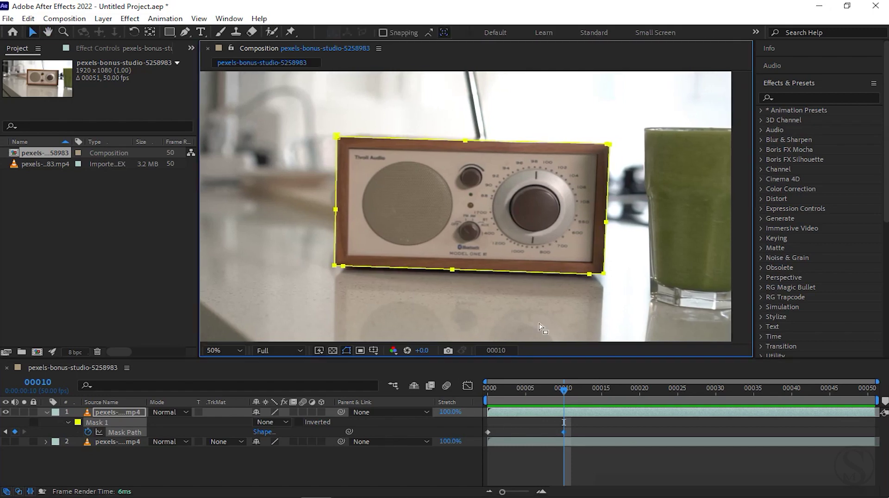
drag(565, 393, 522, 407)
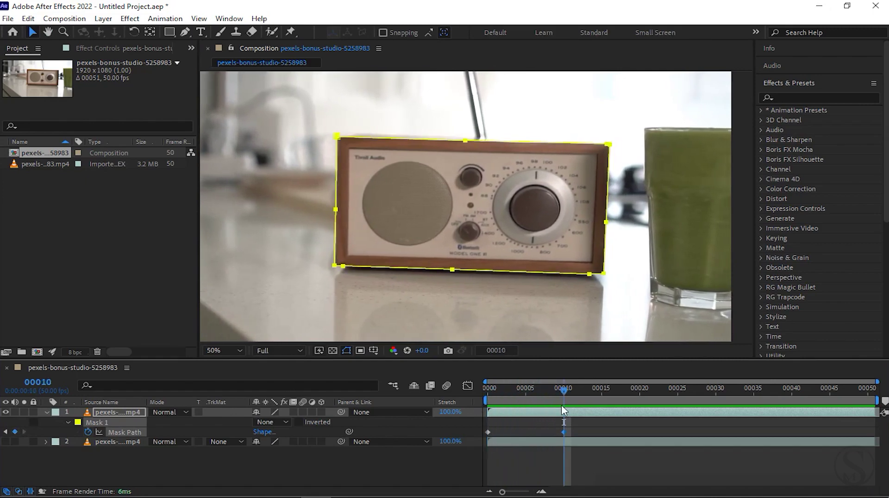
key(Page_Down)
key(Page_Down)
key(Page_Down)
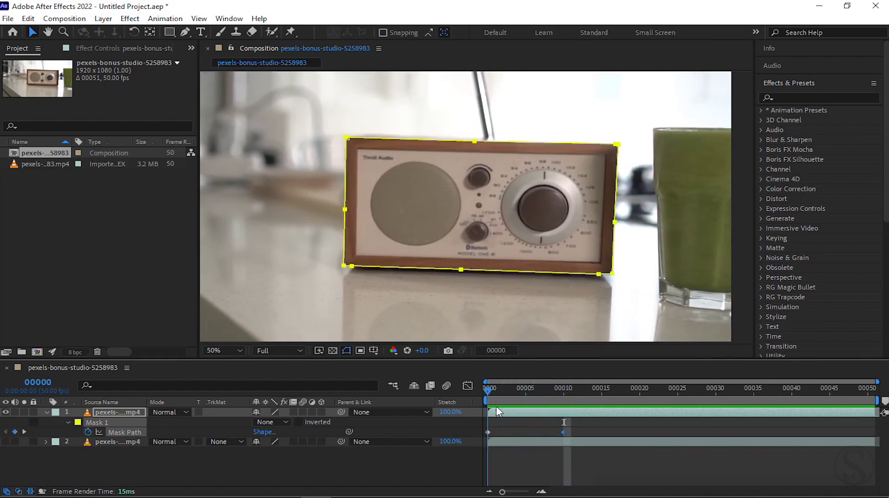
key(Page_Up)
key(Page_Up)
key(Page_Up)
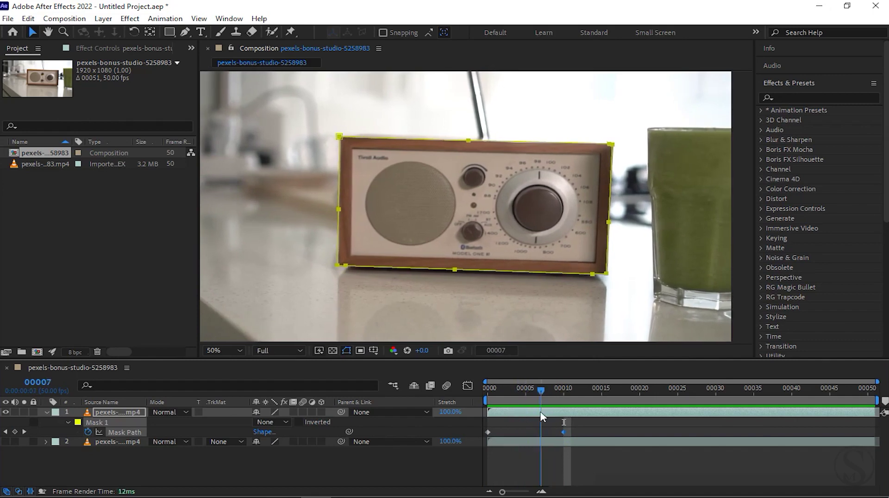
key(Page_Down)
key(Page_Down)
key(Page_Down)
key(Page_Down)
key(Page_Down)
key(Page_Down)
key(Page_Down)
drag(571, 416, 640, 414)
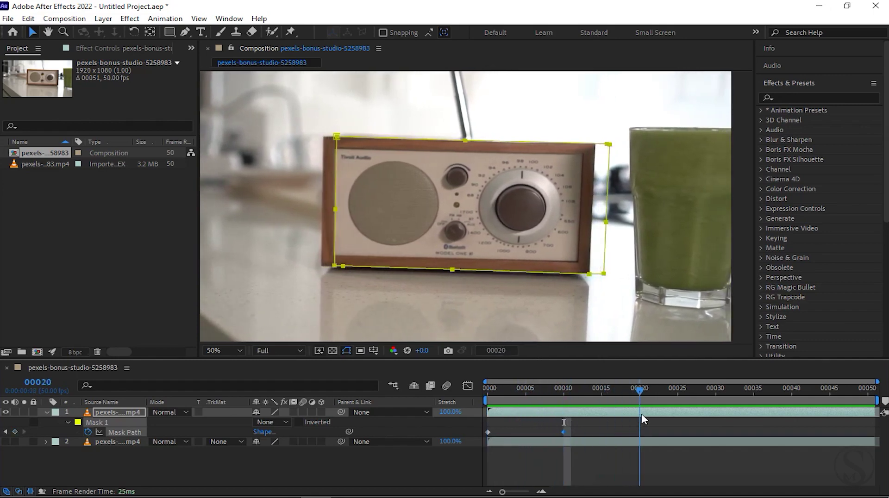
click(341, 139)
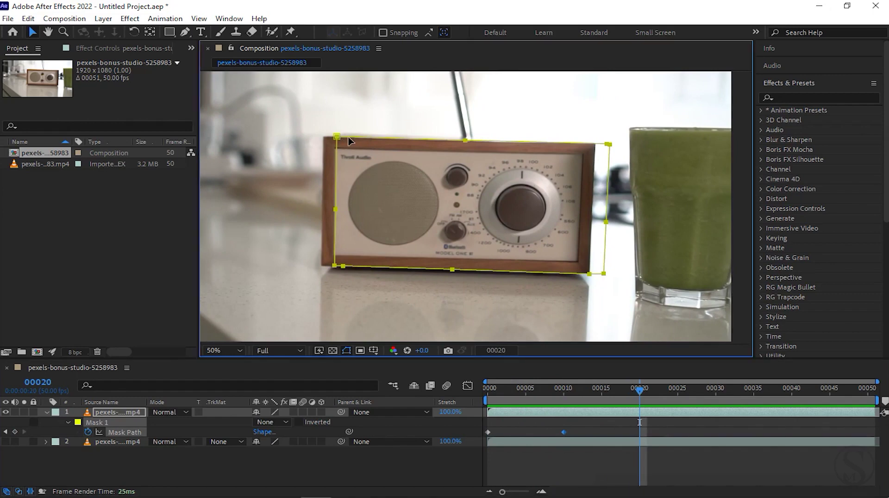
double_click(338, 140)
Step: Shift the whole mask left at frame 20 to realign it with the drifted radio
key(grave)
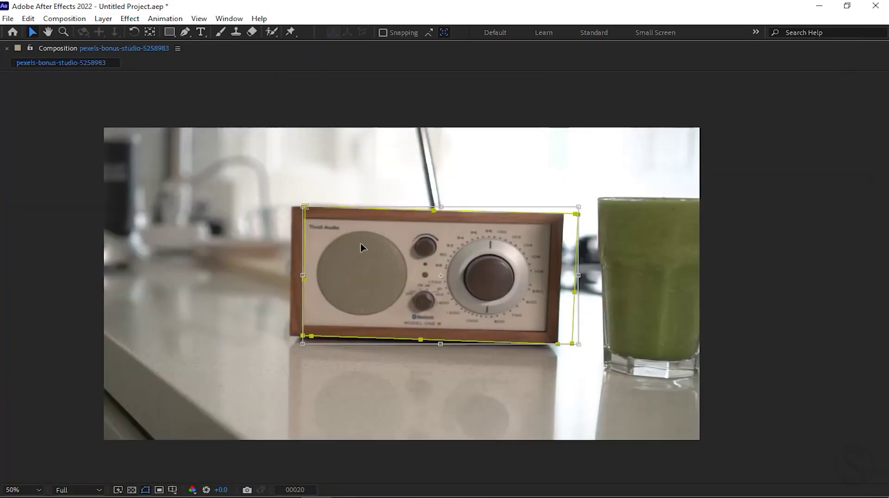
scroll(335, 248, up, 2)
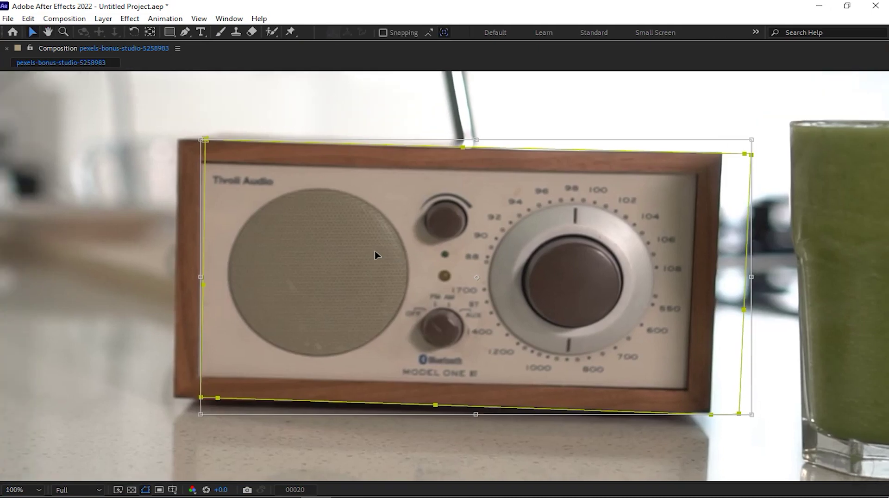
key(shift+Left)
key(shift+Left)
key(shift+Left)
key(shift+Left)
key(shift+Left)
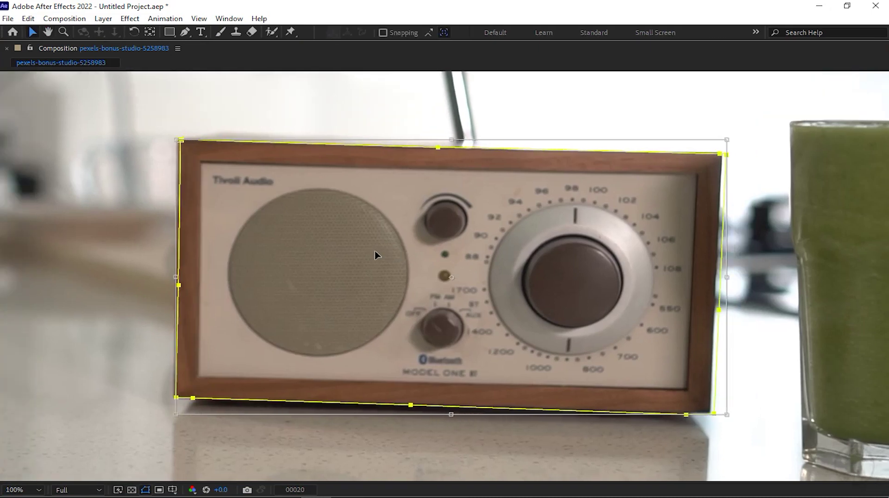
key(Left)
key(Left)
key(Left)
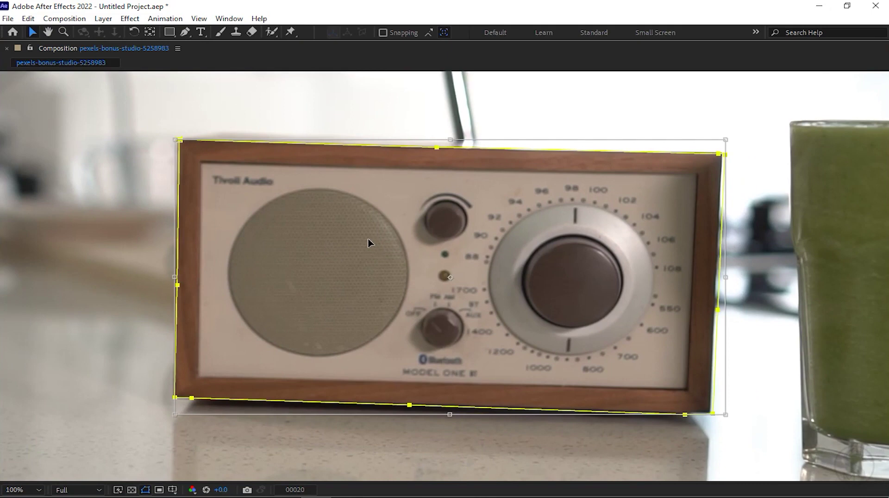
key(Return)
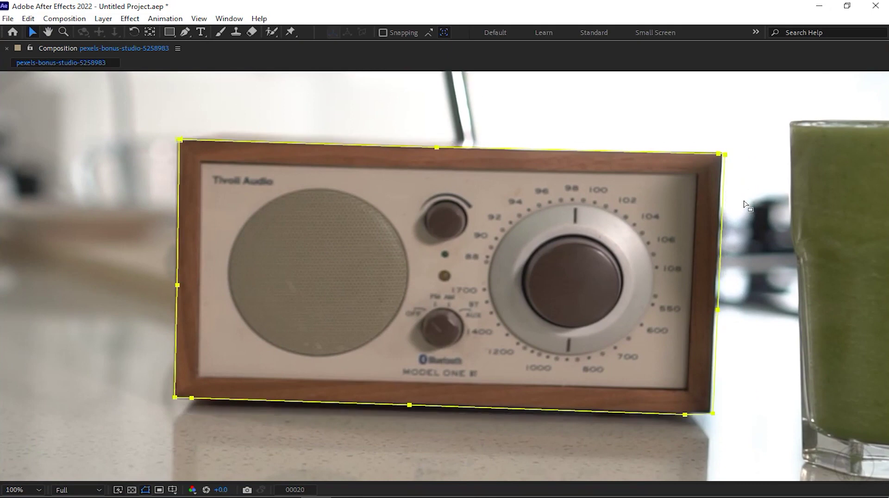
Step: Nudge the mask's right-edge points left to refit the radio's right side
drag(751, 398, 604, 439)
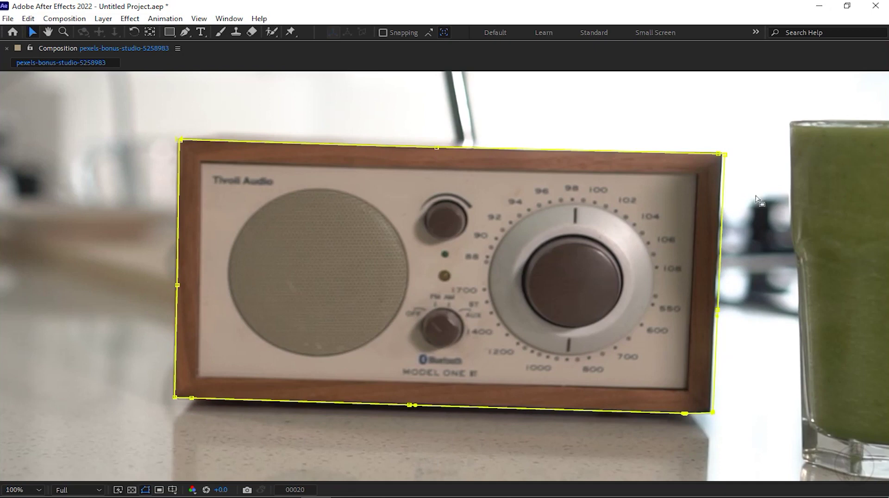
drag(754, 133, 643, 200)
drag(760, 141, 693, 432)
key(Left)
key(Left)
key(Left)
key(Left)
key(Left)
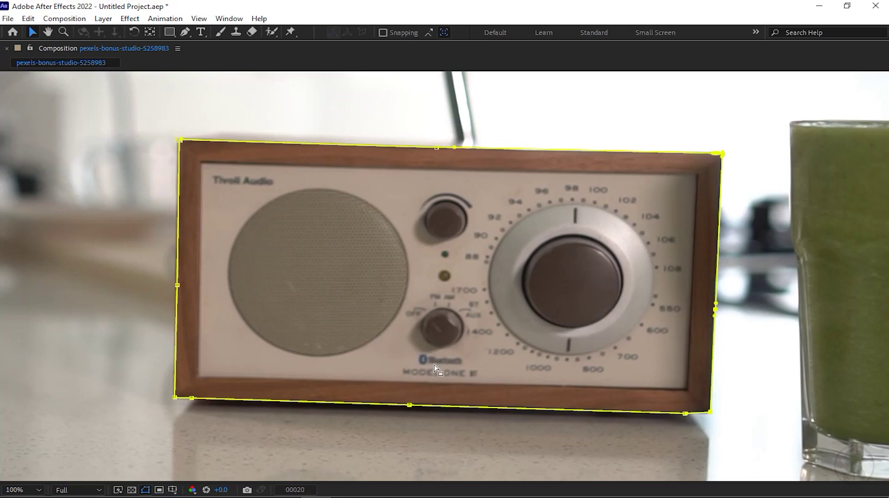
key(grave)
key(comma)
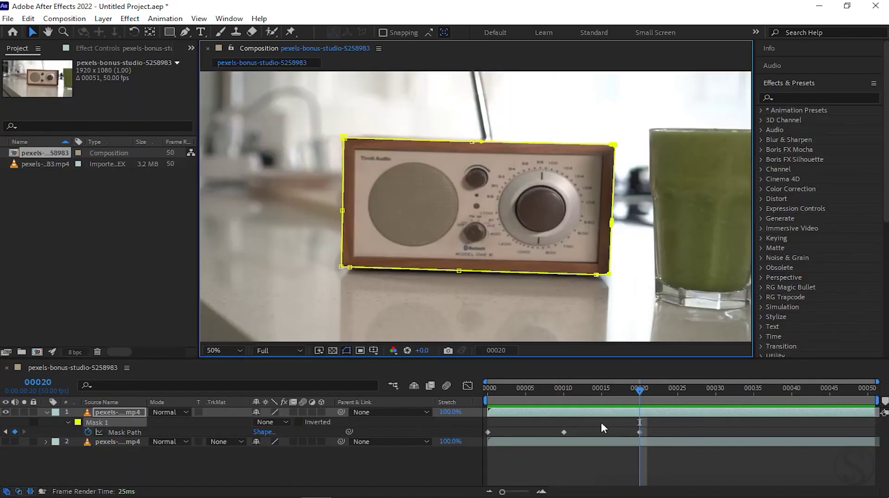
mouse_move(637, 387)
mouse_down()
mouse_move(606, 392)
mouse_move(625, 394)
mouse_up()
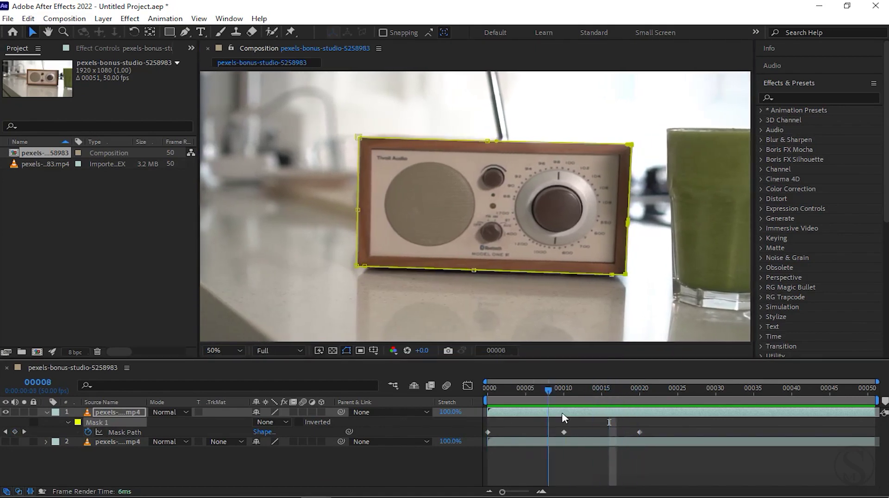
key(k)
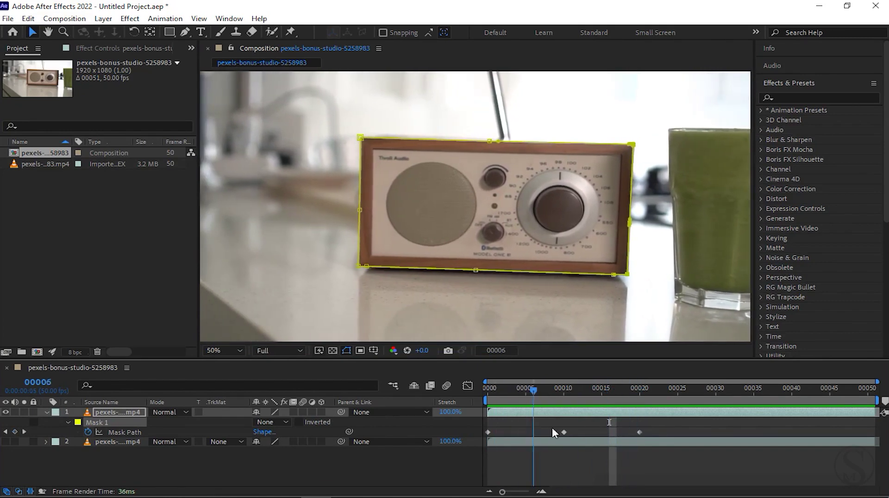
key(j)
mouse_move(558, 432)
mouse_down()
mouse_move(638, 438)
mouse_move(481, 433)
mouse_move(636, 435)
mouse_move(508, 443)
mouse_up()
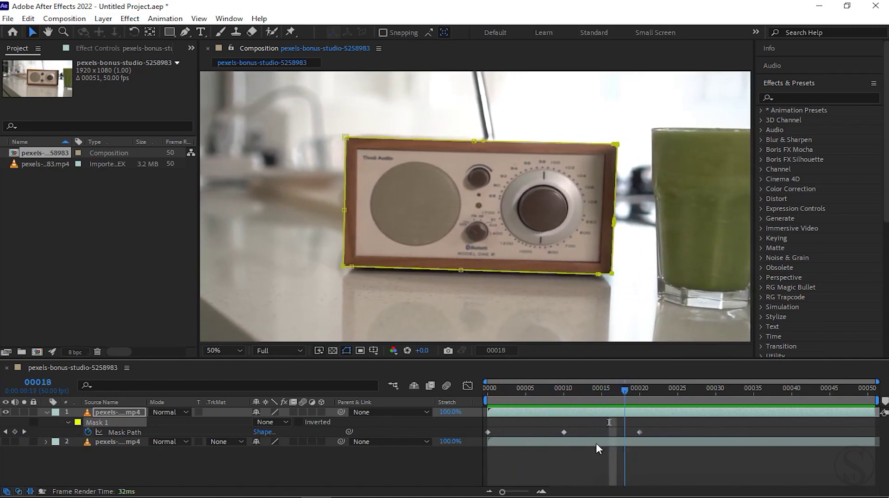
drag(508, 443, 601, 444)
drag(538, 455, 694, 459)
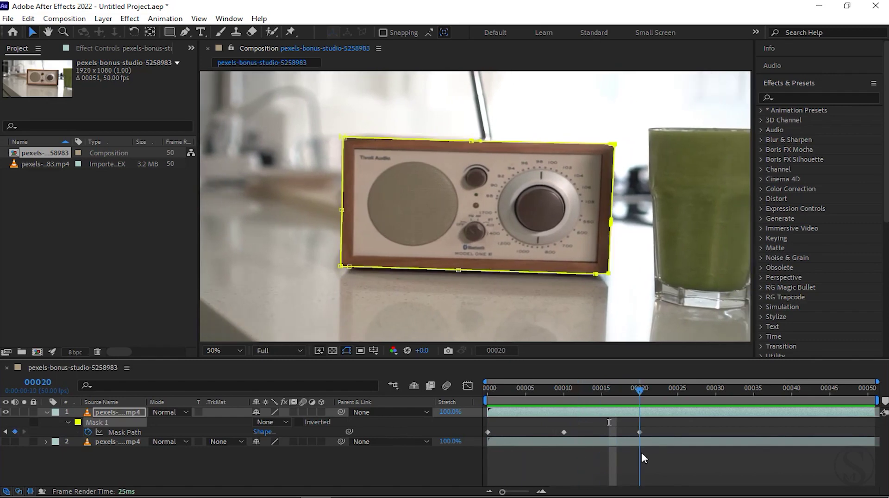
mouse_move(717, 452)
mouse_down()
mouse_move(852, 457)
mouse_move(477, 476)
mouse_up()
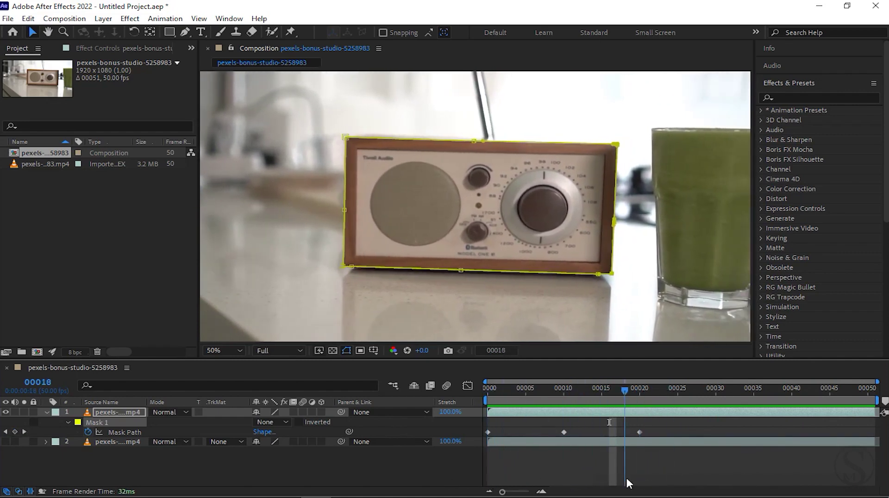
drag(478, 483, 431, 476)
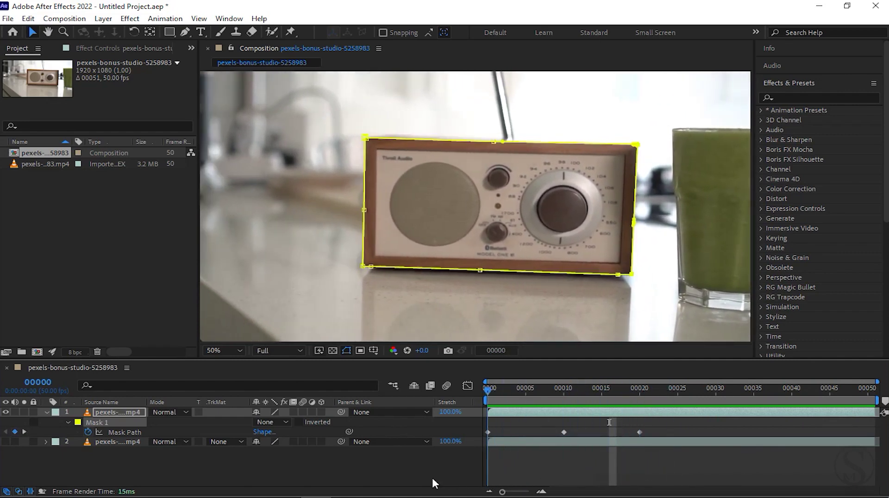
Step: Delete Mask 1's Mask Path keyframes at frames 10 and 20
click(120, 416)
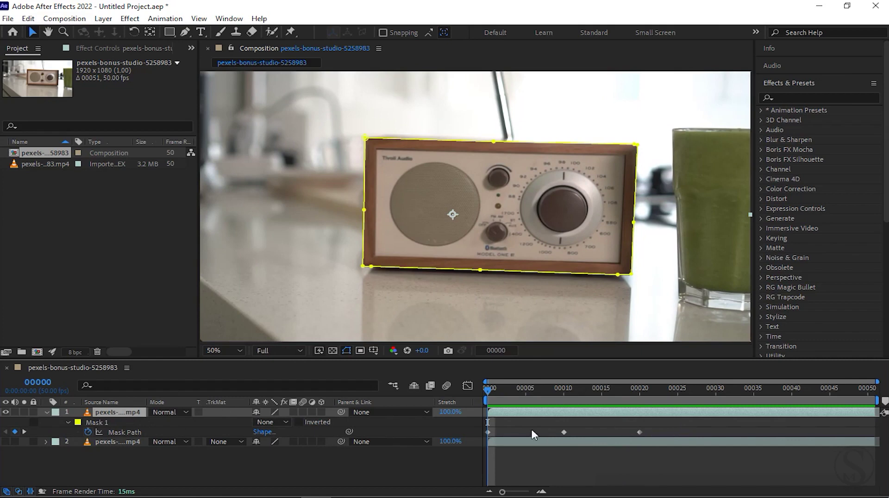
drag(680, 431, 556, 441)
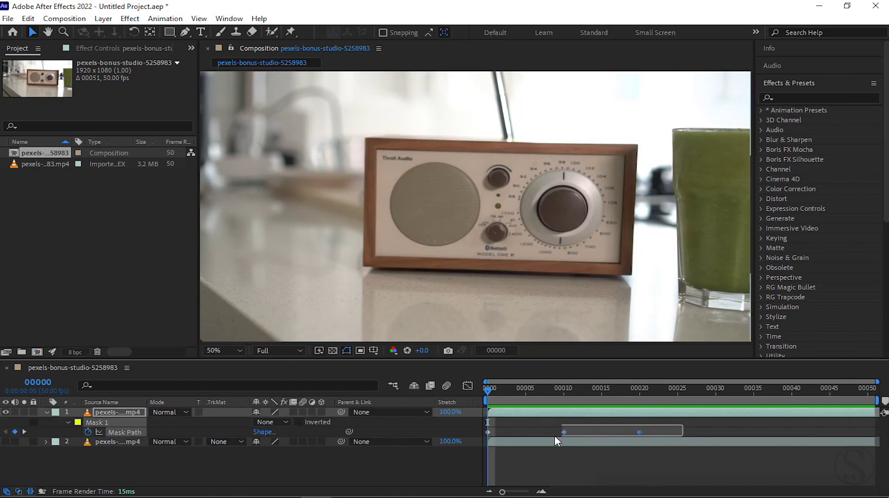
key(Delete)
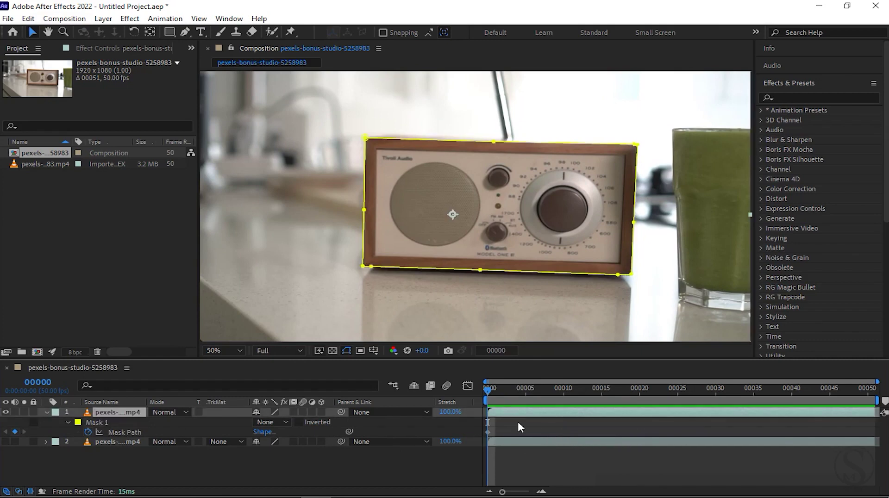
Step: Expand layer 1 and select Mask 1's Mask Path
click(47, 412)
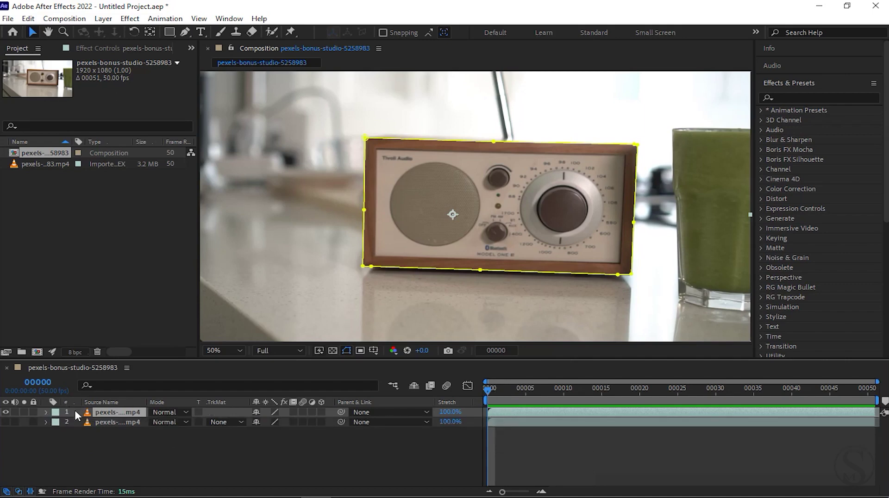
click(47, 412)
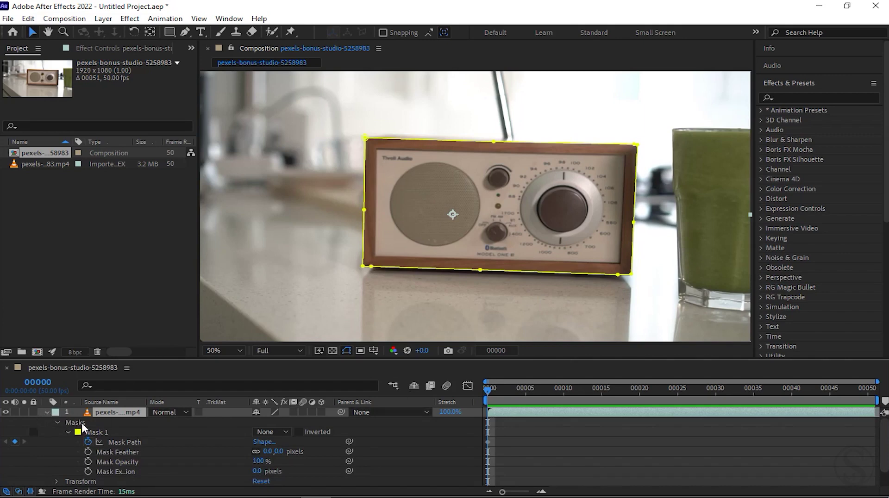
click(47, 412)
click(47, 412)
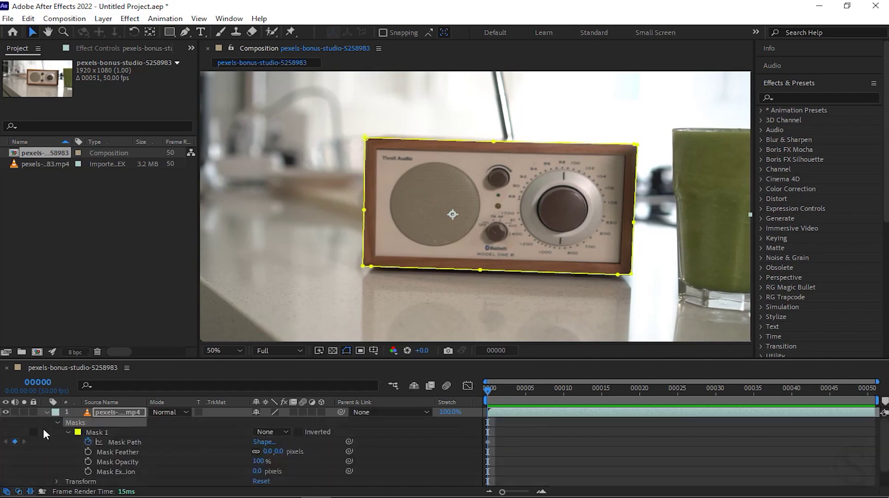
click(123, 443)
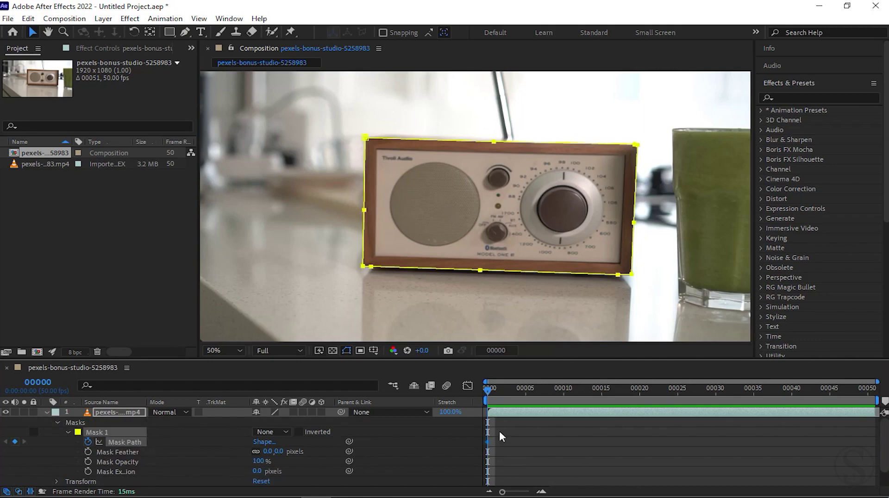
Step: Scrub through frames 18, 28, 30, 45 and 50 to compare the untracked mask with the radio
mouse_move(491, 392)
mouse_down()
mouse_move(869, 391)
mouse_move(496, 445)
mouse_up()
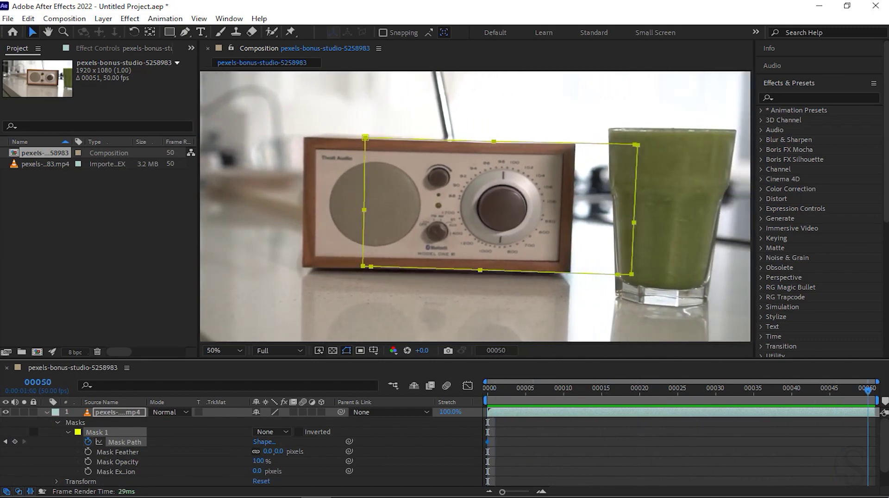
drag(496, 450, 460, 466)
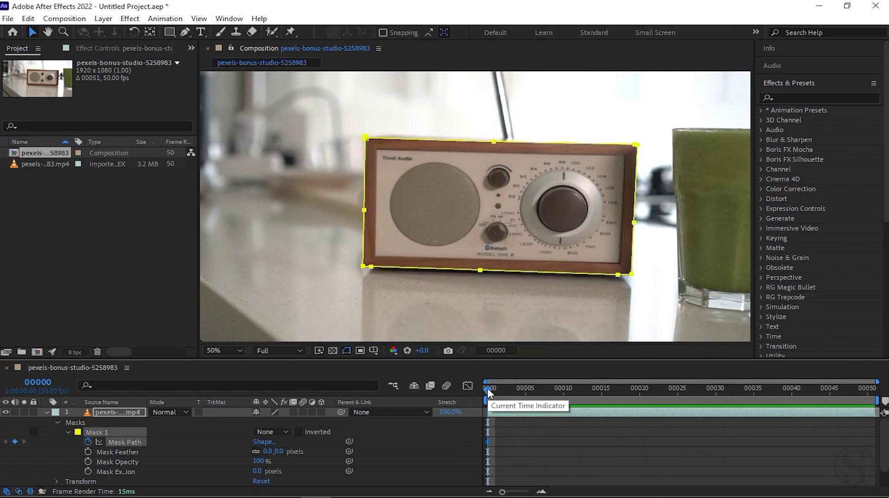
mouse_move(488, 391)
mouse_down()
mouse_move(628, 410)
mouse_move(880, 414)
mouse_move(490, 424)
mouse_up()
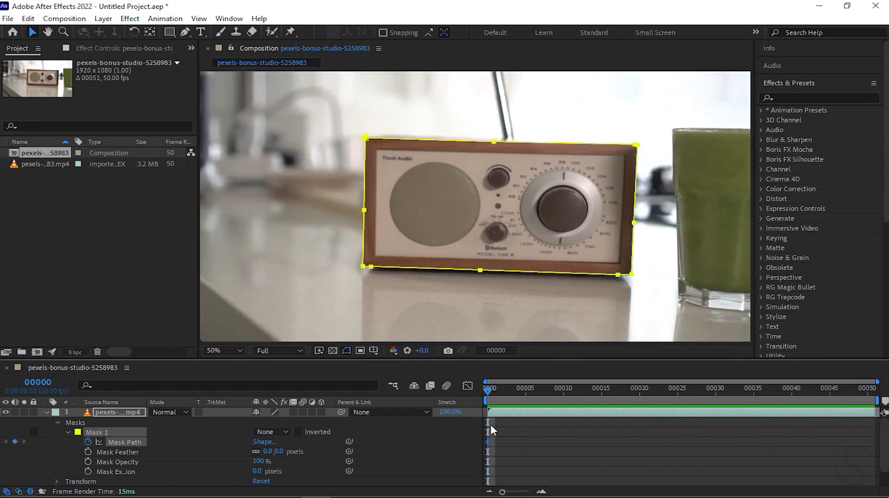
drag(496, 393, 700, 398)
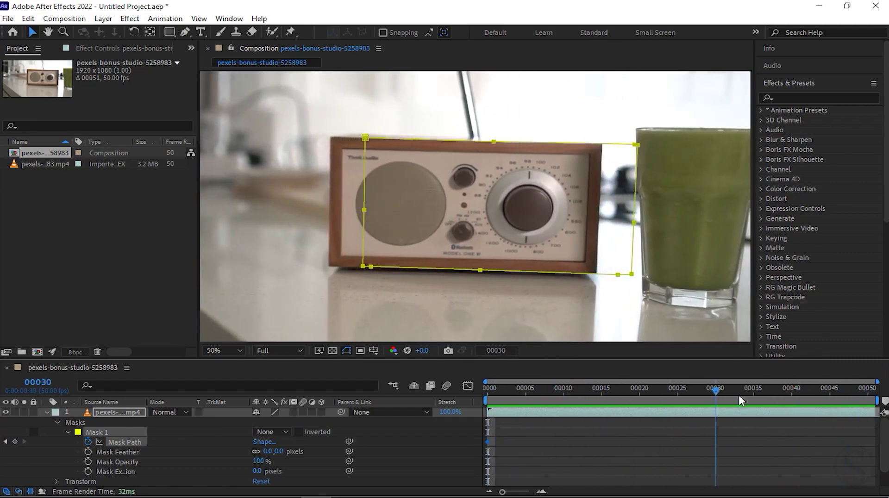
mouse_move(640, 407)
mouse_down()
mouse_move(829, 422)
mouse_move(483, 446)
mouse_up()
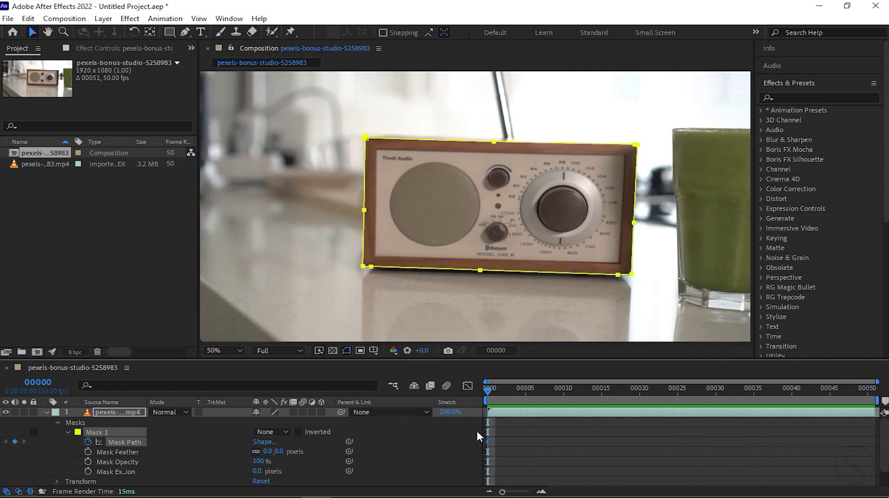
mouse_move(494, 399)
mouse_down()
mouse_move(701, 419)
mouse_move(481, 414)
mouse_move(849, 412)
mouse_move(560, 422)
mouse_move(469, 437)
mouse_up()
Step: Start Track Mask on Mask 1 from its right-click menu
right_click(124, 432)
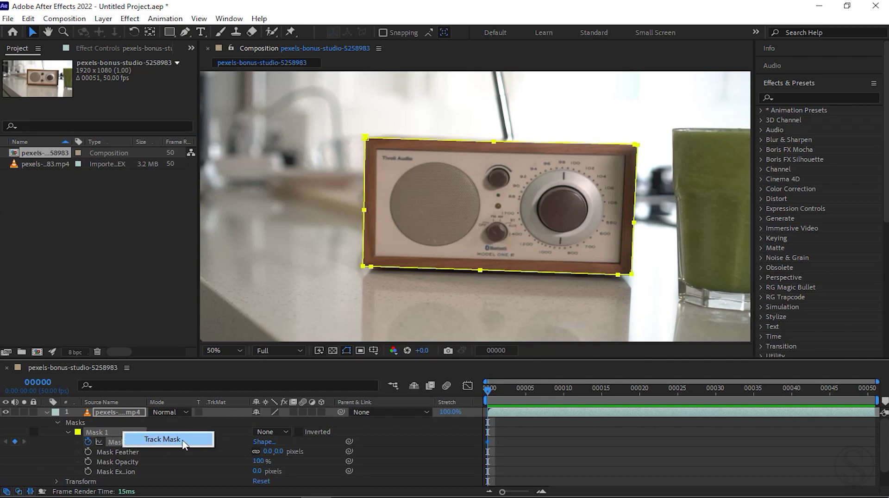
click(98, 431)
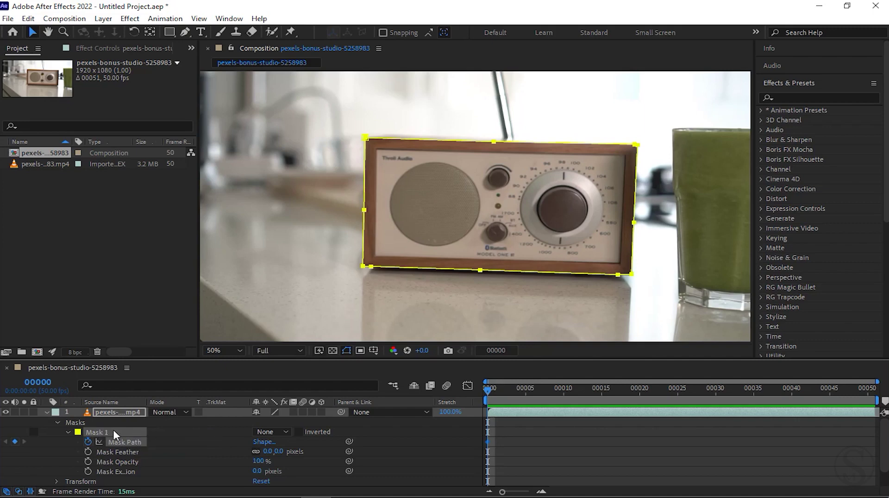
right_click(119, 431)
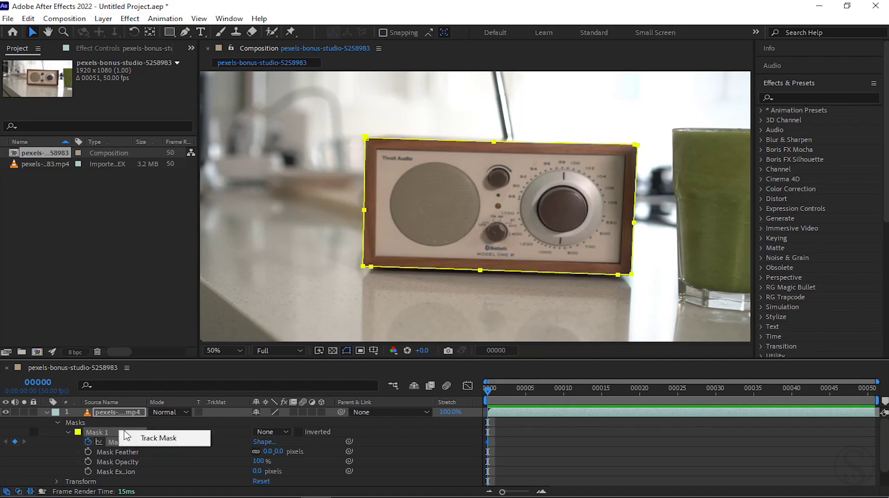
click(181, 440)
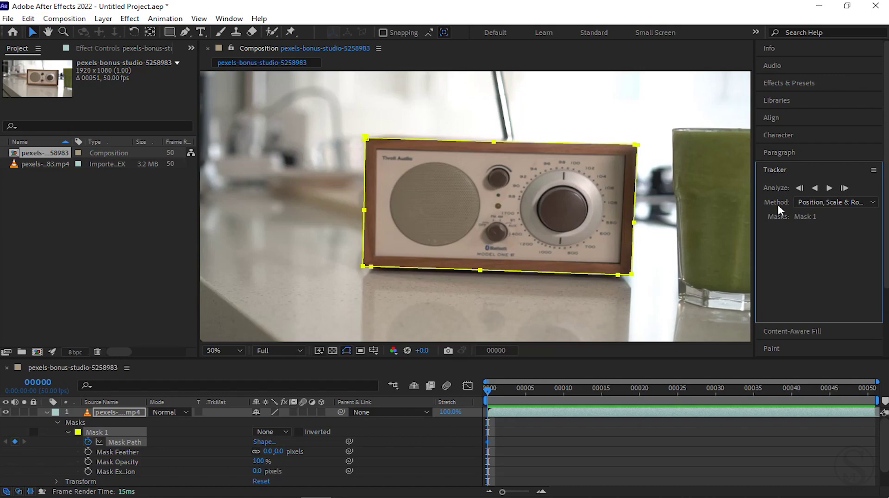
Step: Keep the Position, Scale & Rotation method and track Mask 1 forward one frame
click(849, 206)
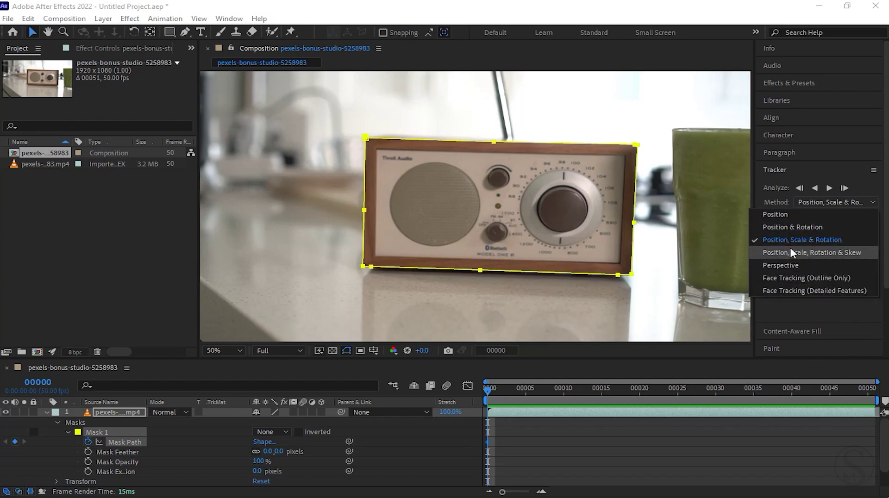
click(823, 239)
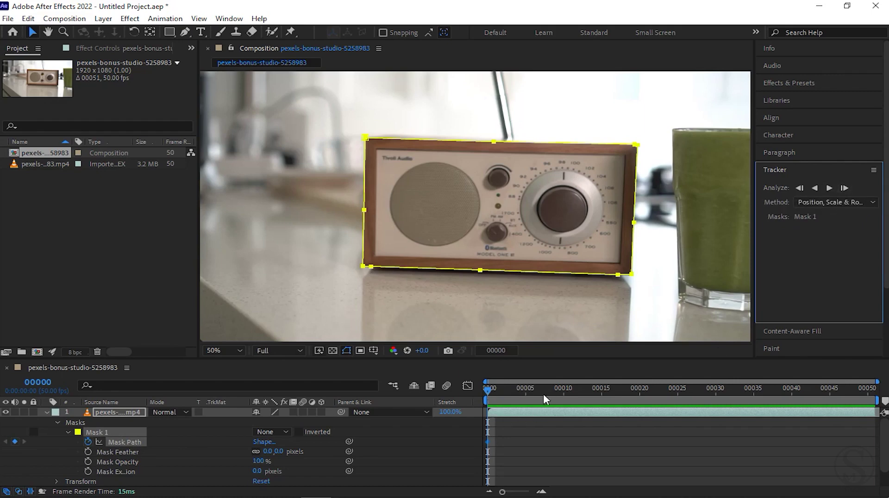
click(849, 187)
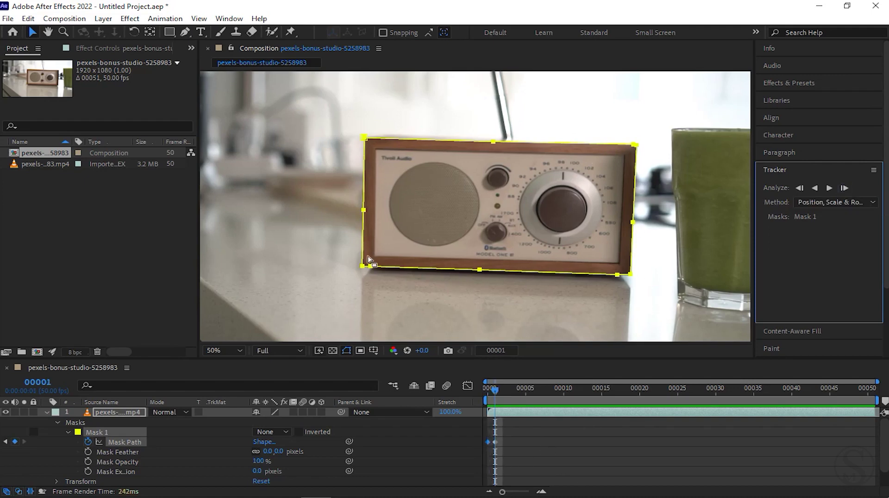
Step: Track Mask 1 forward frame by frame to frame 5, then through the rest of the clip
click(844, 188)
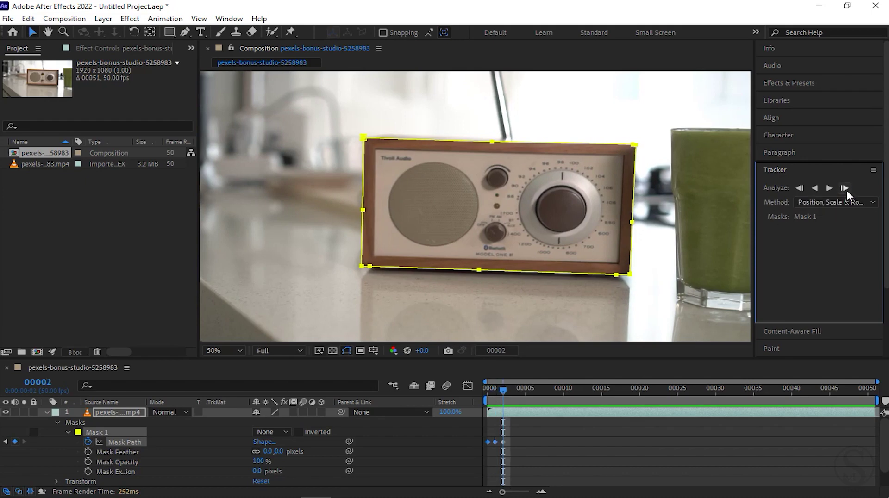
click(845, 188)
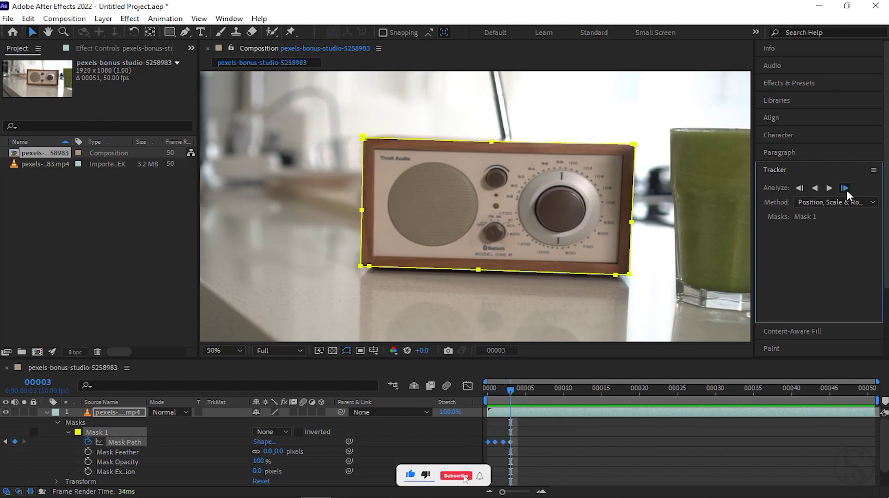
click(845, 188)
click(845, 188)
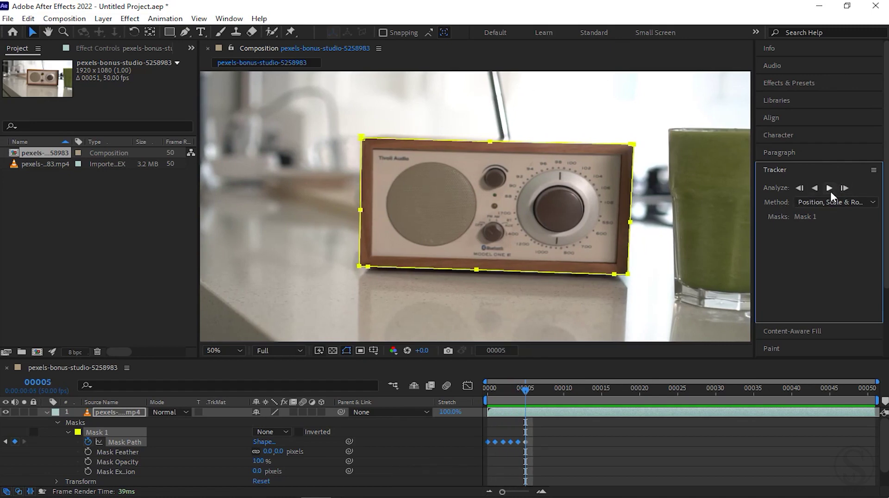
click(829, 188)
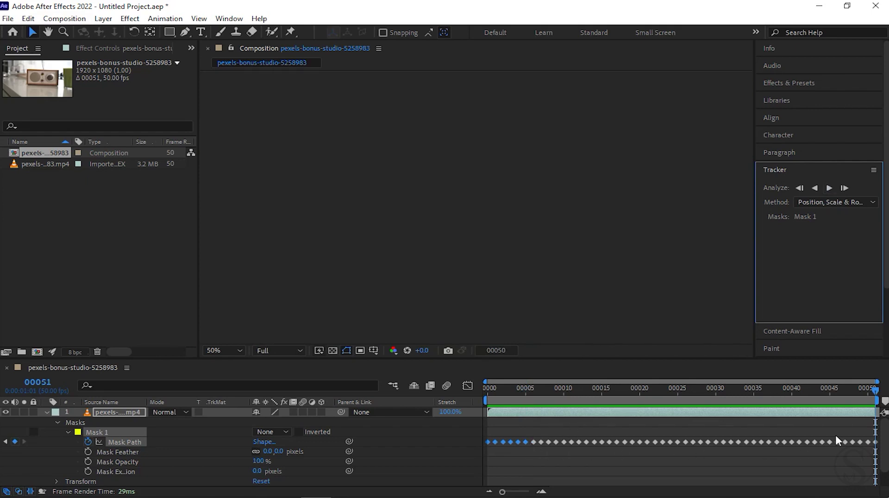
Step: Scrub back to frame 32 and the start, then play a preview of the tracked mask
mouse_move(875, 390)
mouse_down()
mouse_move(723, 412)
mouse_move(592, 448)
mouse_move(594, 435)
mouse_up()
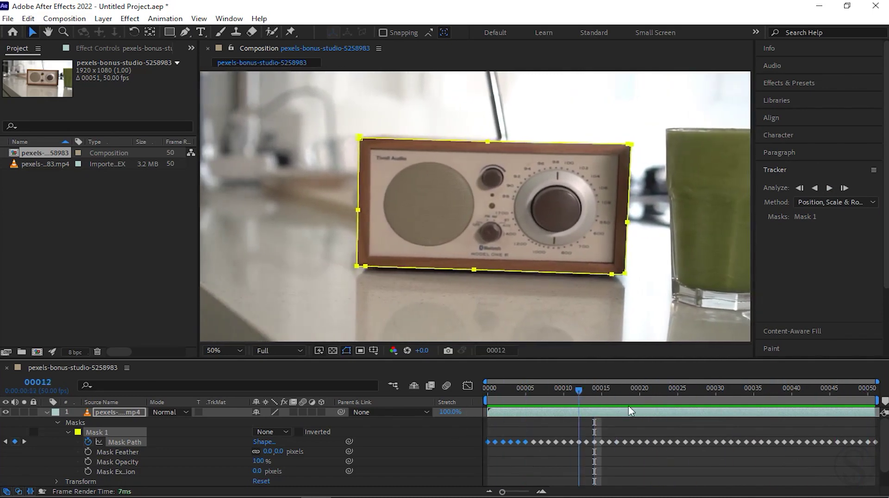
drag(595, 394, 520, 438)
key(space)
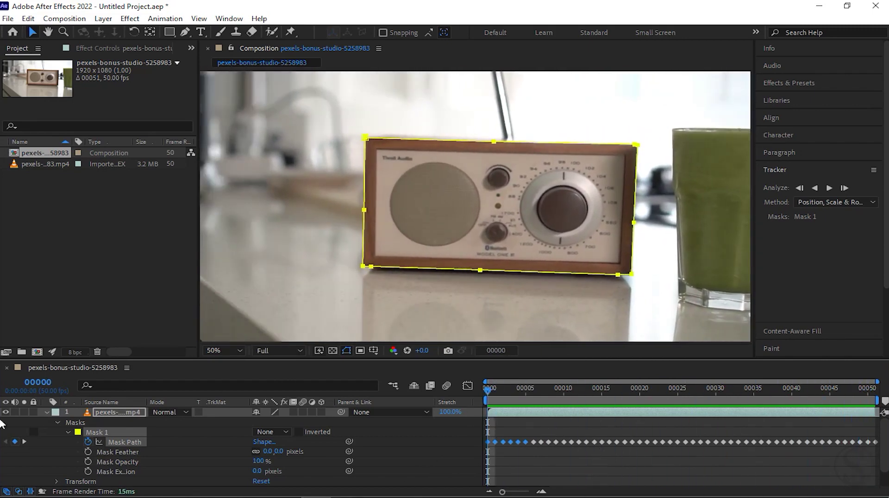
click(274, 432)
Step: Set Mask 1's mode to Add, collapse the layer, and zoom the view out to 25%
click(281, 356)
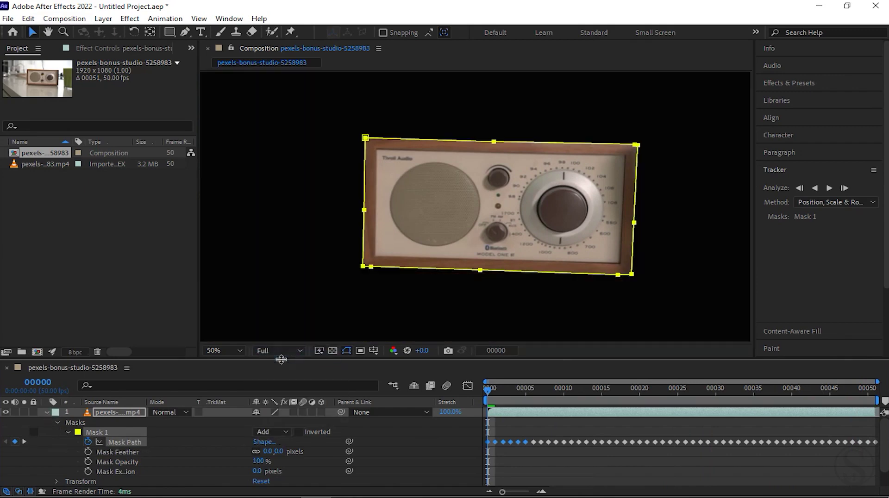
click(46, 412)
key(ctrl+d)
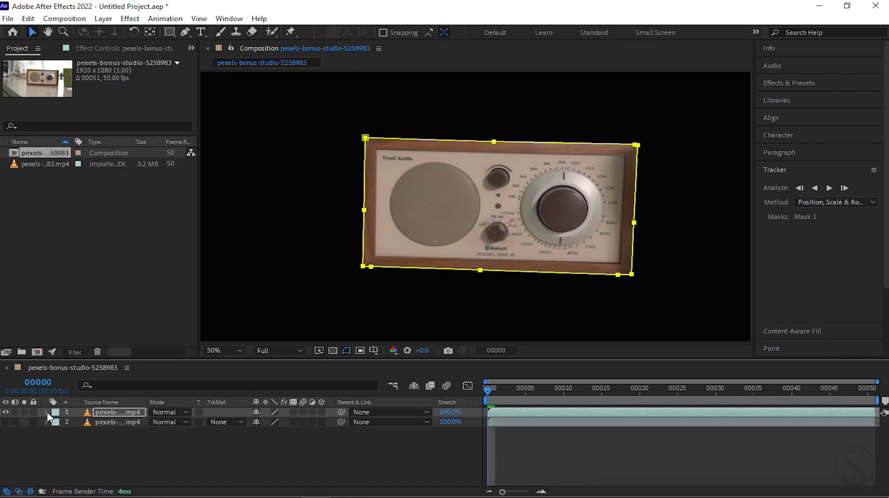
key(comma)
Step: Deselect the layer and preview the cut-out radio from frame 18
click(660, 180)
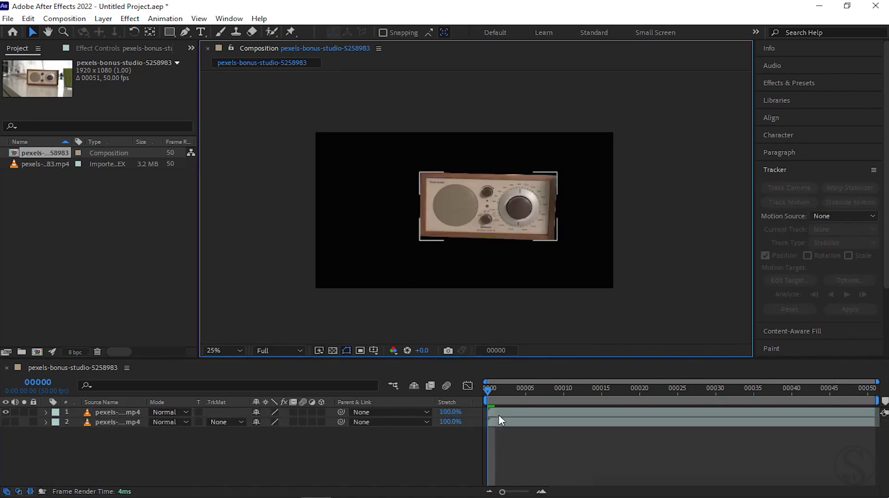
drag(488, 391, 646, 391)
key(space)
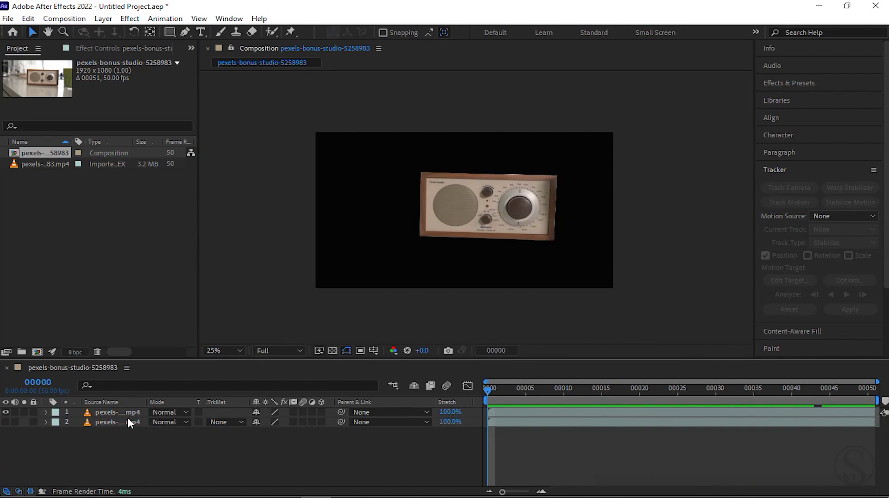
right_click(146, 446)
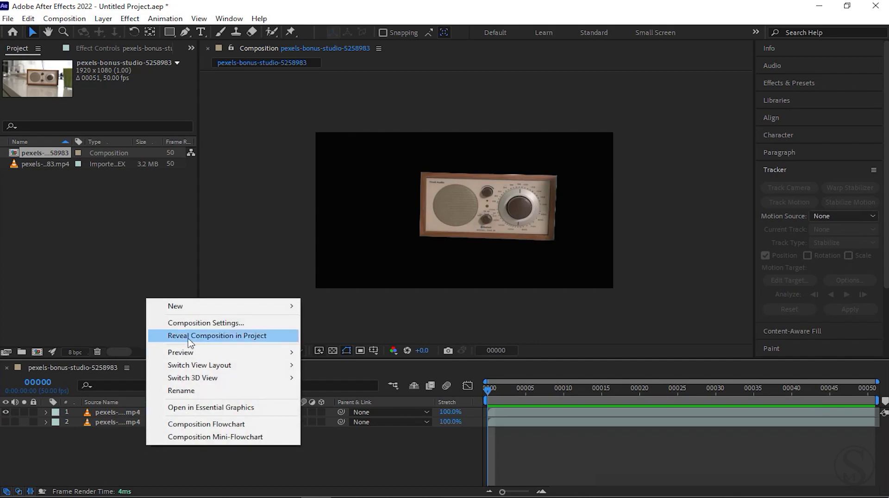
Step: Create a gray 1920x1080 solid layer, Pale Gray-Red Solid 1
mouse_move(176, 309)
click(359, 338)
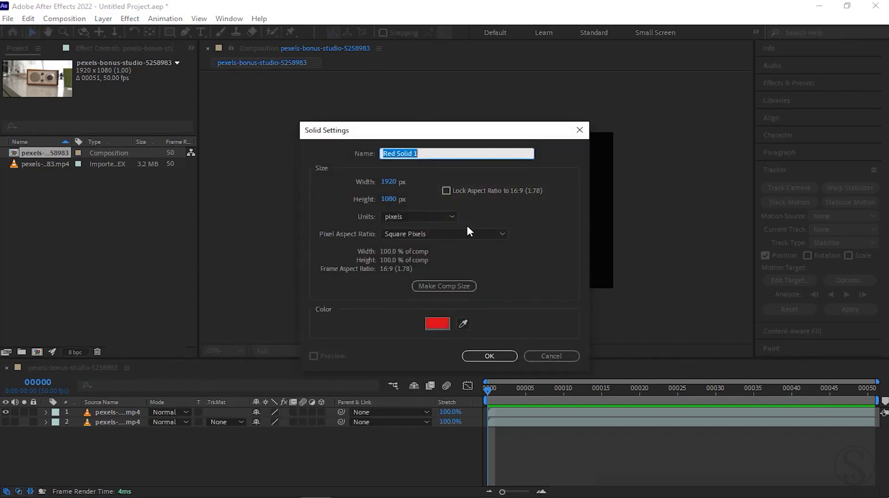
click(438, 324)
drag(516, 269, 519, 279)
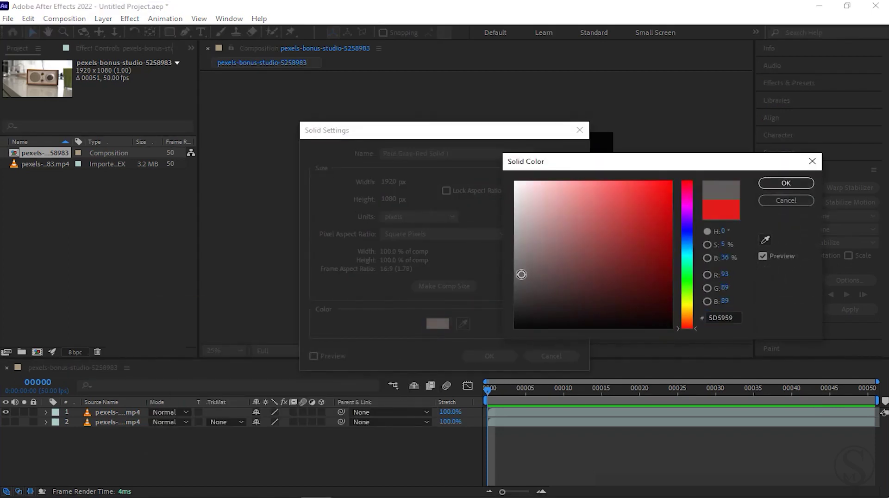
click(787, 183)
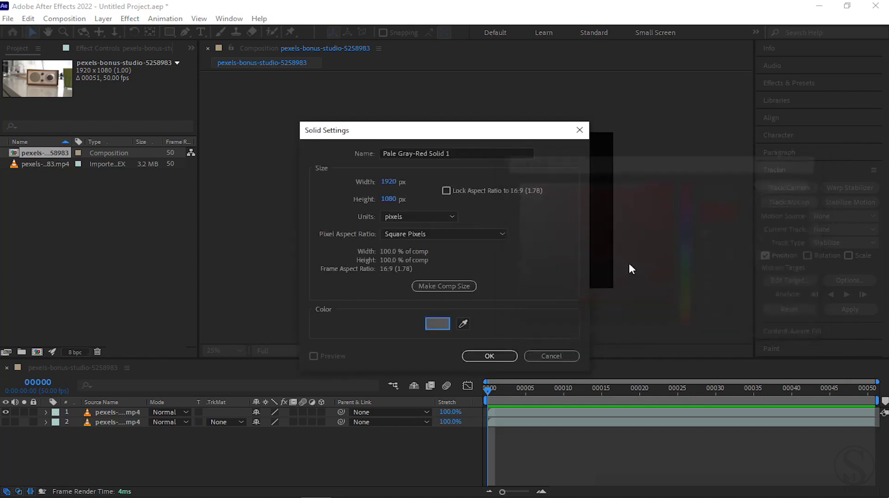
click(487, 357)
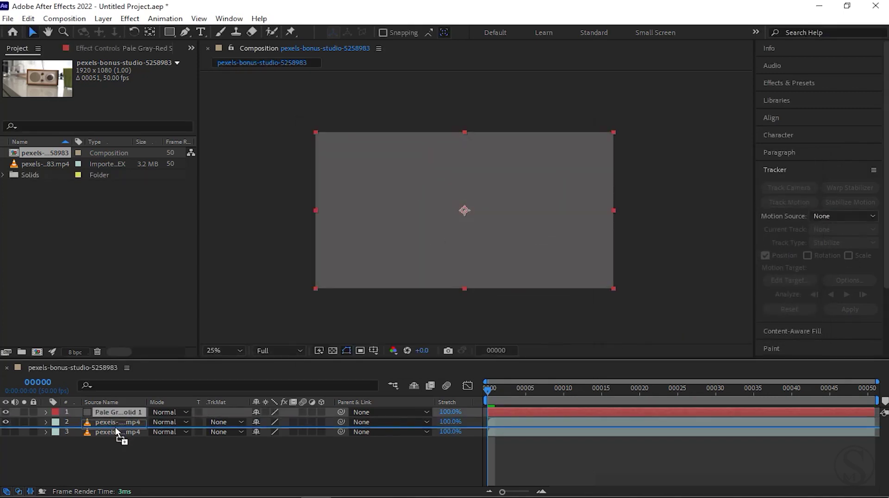
Step: Move the radio video above the gray solid and preview the composition at 50% zoom
drag(116, 422, 605, 406)
drag(495, 393, 638, 388)
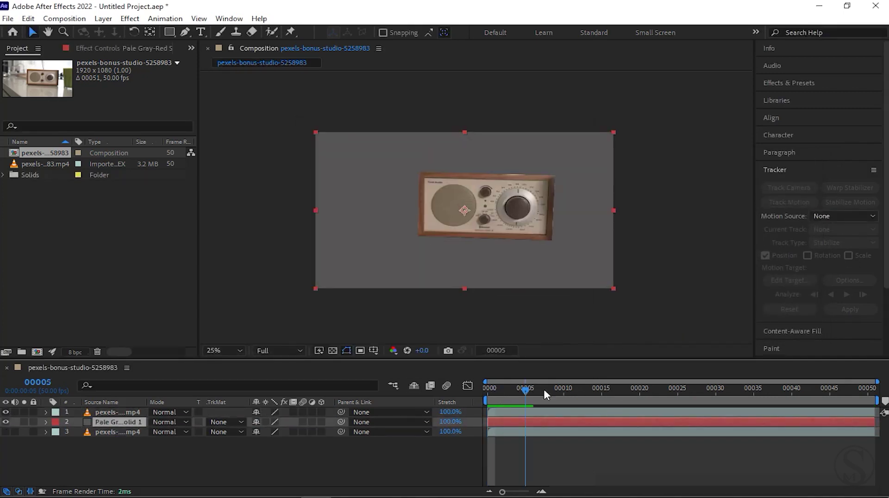
key(space)
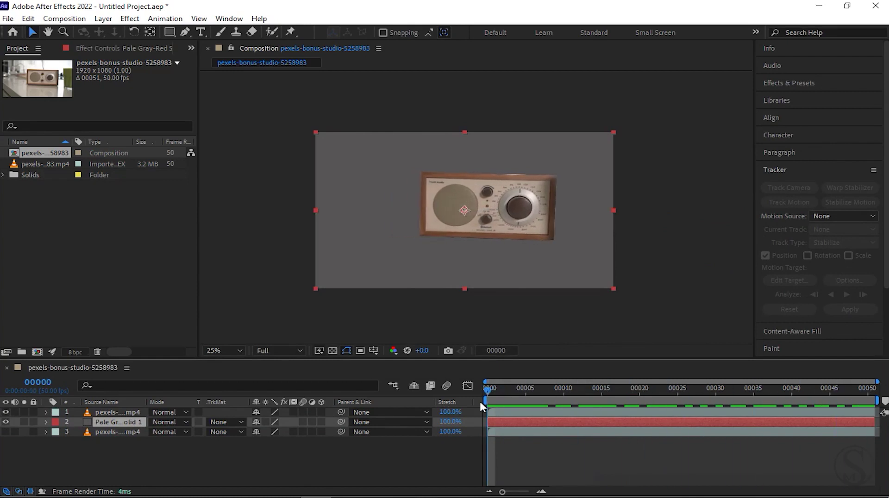
key(space)
key(period)
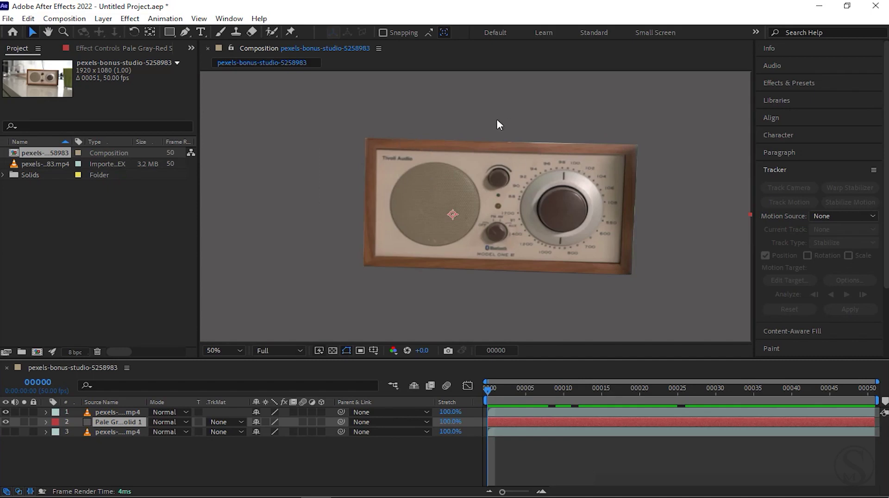
Step: Reveal Mask 1's properties on the radio layer and test an 8-pixel Mask Feather
click(105, 412)
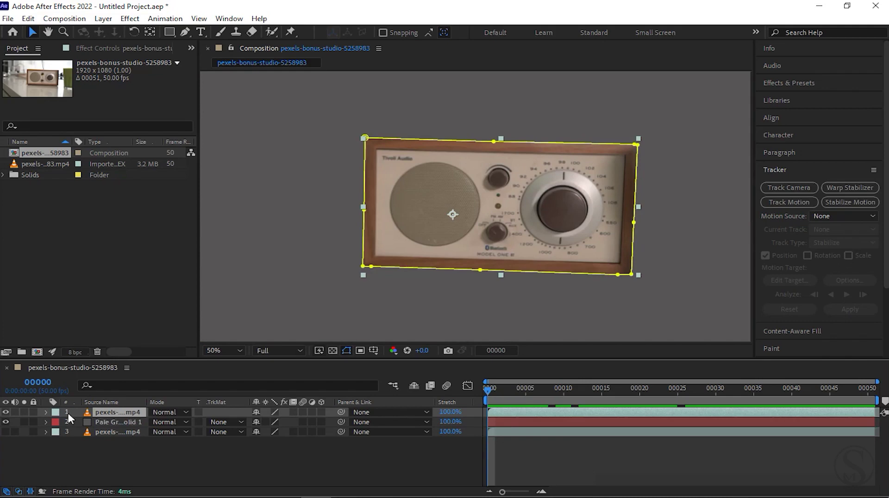
click(45, 412)
click(117, 451)
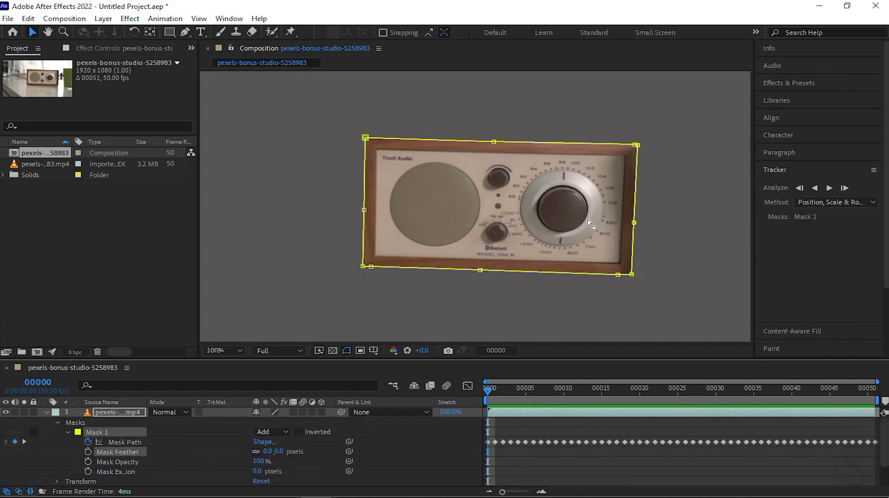
scroll(551, 160, up, 2)
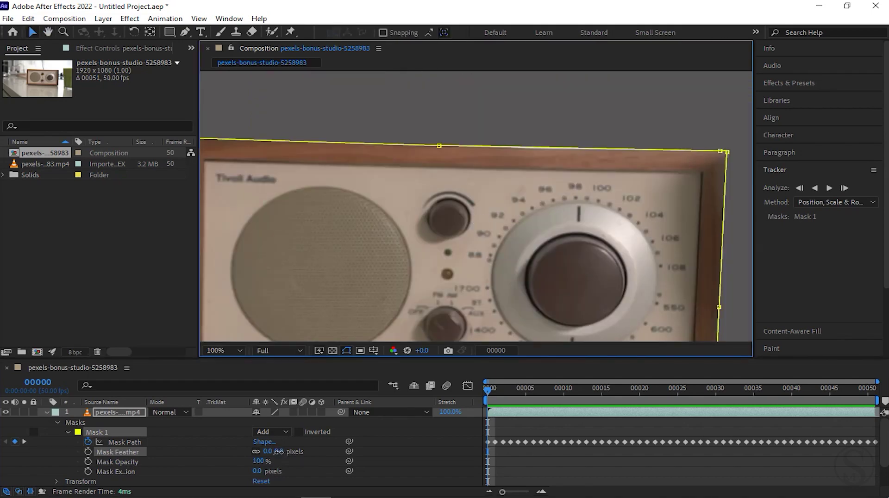
drag(278, 452, 277, 452)
scroll(552, 230, down, 2)
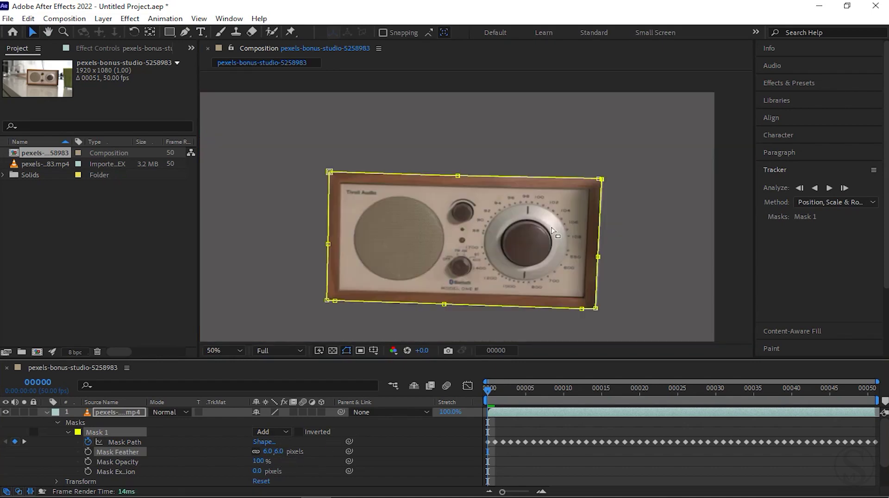
scroll(553, 230, down, 2)
click(646, 145)
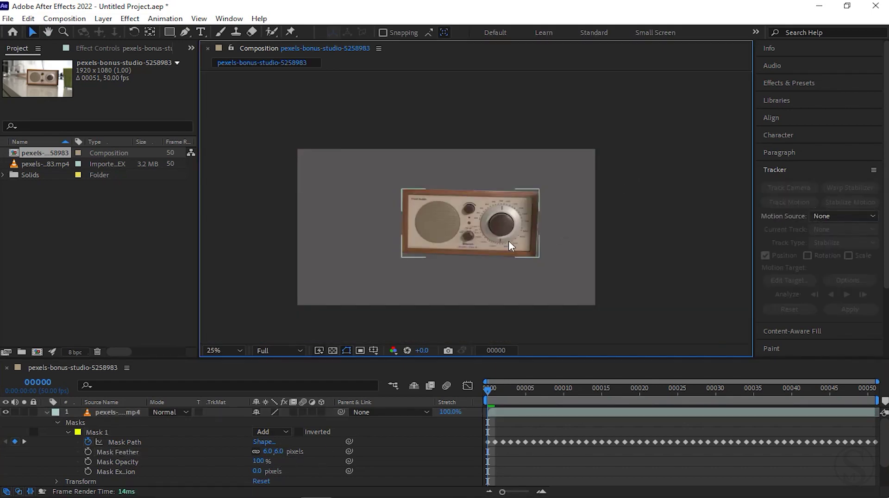
scroll(508, 240, up, 2)
scroll(425, 145, up, 2)
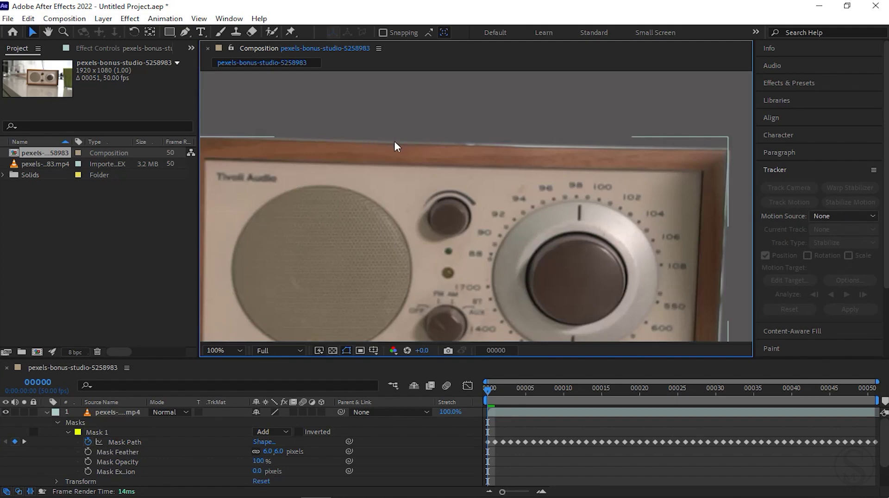
Step: Set Mask Feather back to 0 pixels for hard radio edges
click(282, 451)
text(0)
key(Return)
scroll(473, 209, down, 4)
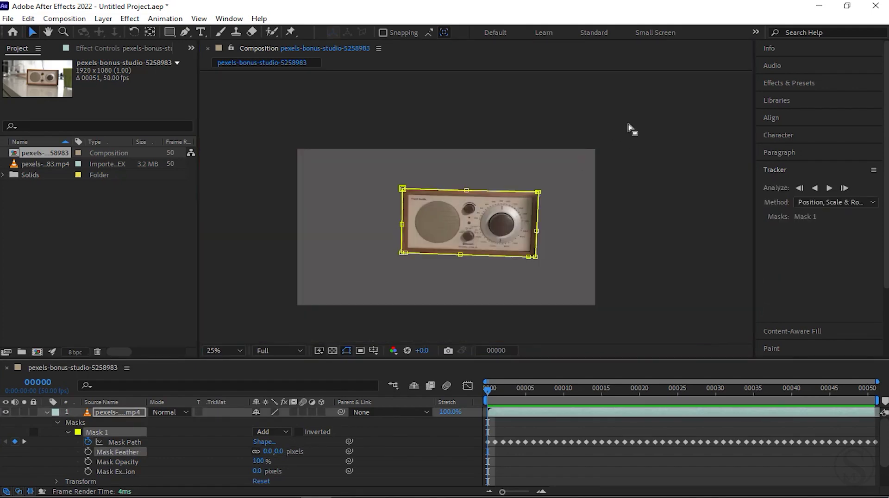
click(620, 138)
scroll(521, 221, up, 2)
scroll(502, 238, up, 2)
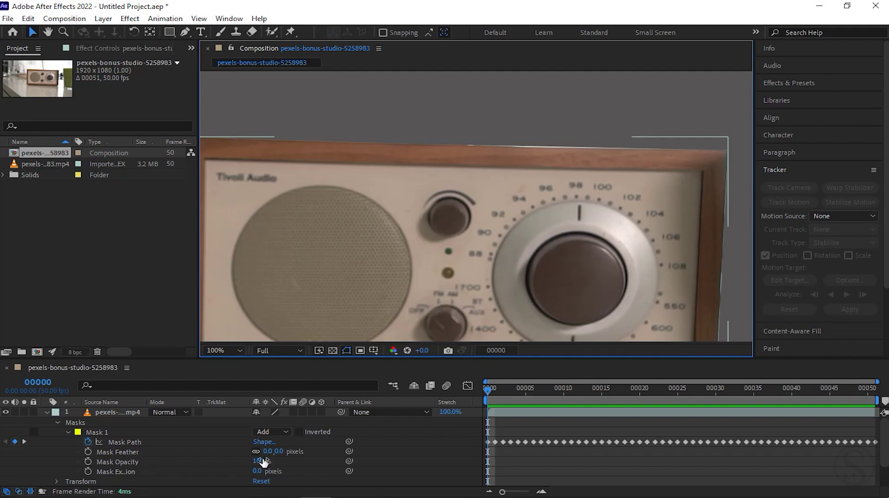
scroll(505, 169, down, 2)
key(h)
key(v)
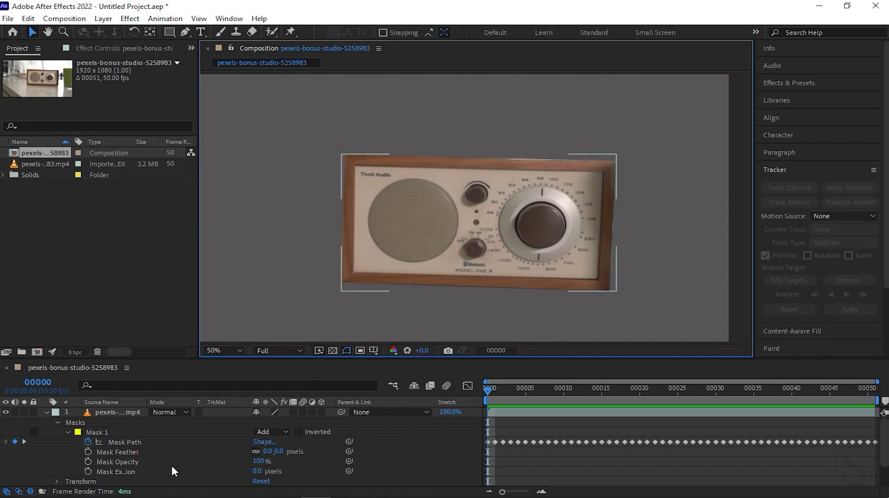
drag(258, 463, 211, 464)
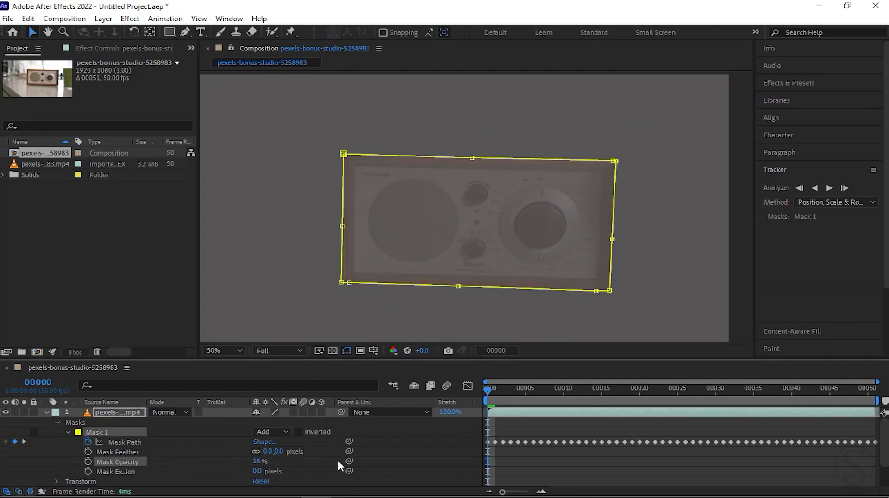
drag(257, 461, 229, 465)
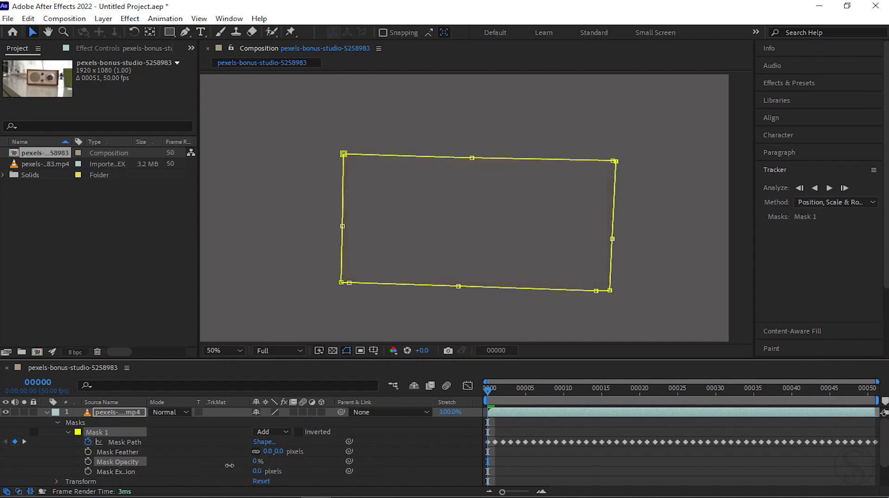
drag(230, 465, 320, 466)
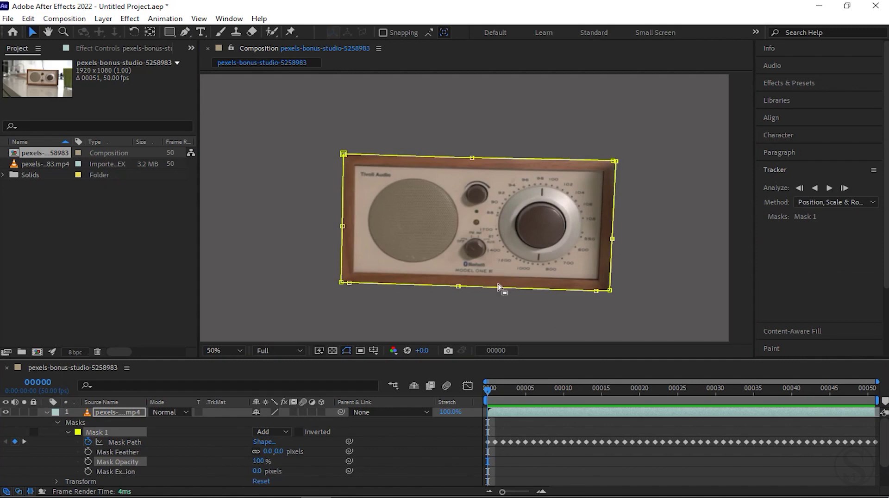
drag(500, 290, 514, 274)
drag(556, 233, 550, 234)
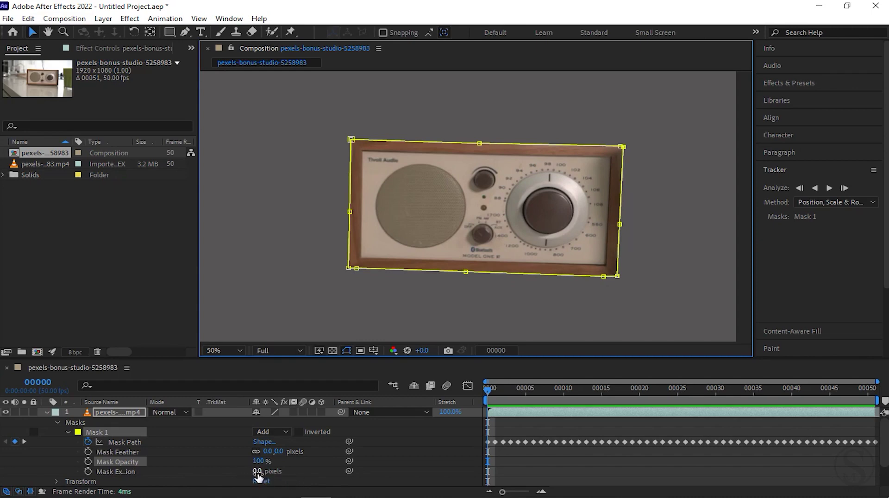
mouse_move(257, 472)
mouse_down()
mouse_move(357, 473)
mouse_move(326, 472)
mouse_up()
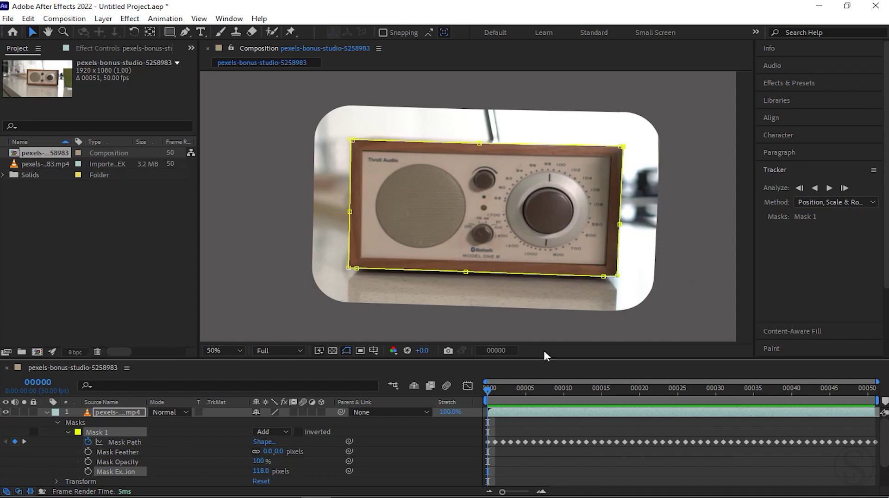
mouse_move(261, 471)
mouse_down()
mouse_move(163, 484)
mouse_move(191, 481)
mouse_up()
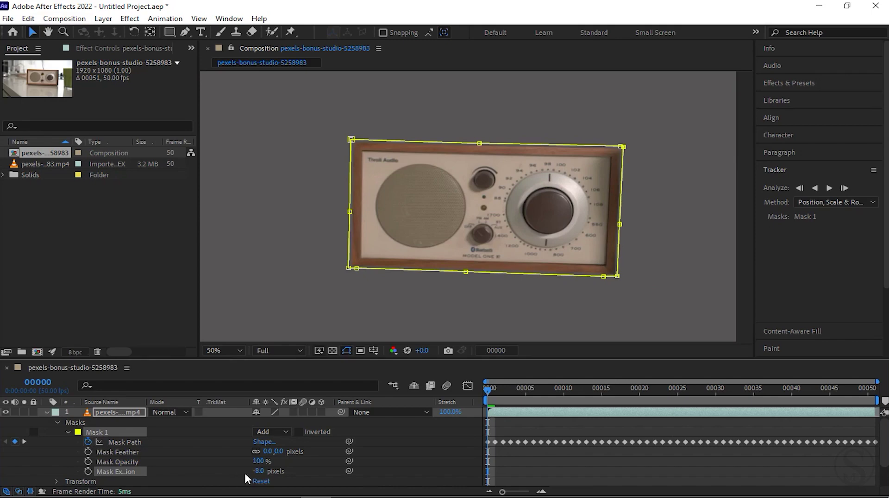
click(258, 471)
text(0)
key(Return)
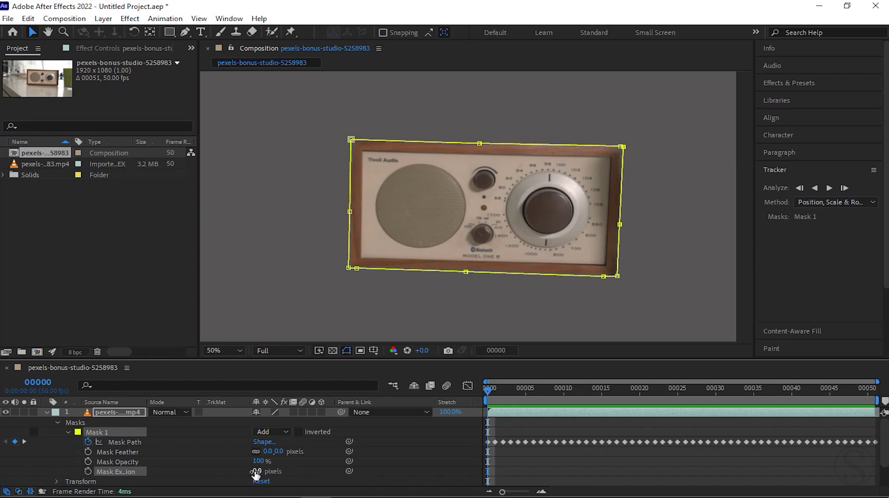
mouse_move(490, 389)
mouse_down()
mouse_move(869, 429)
mouse_move(678, 472)
mouse_up()
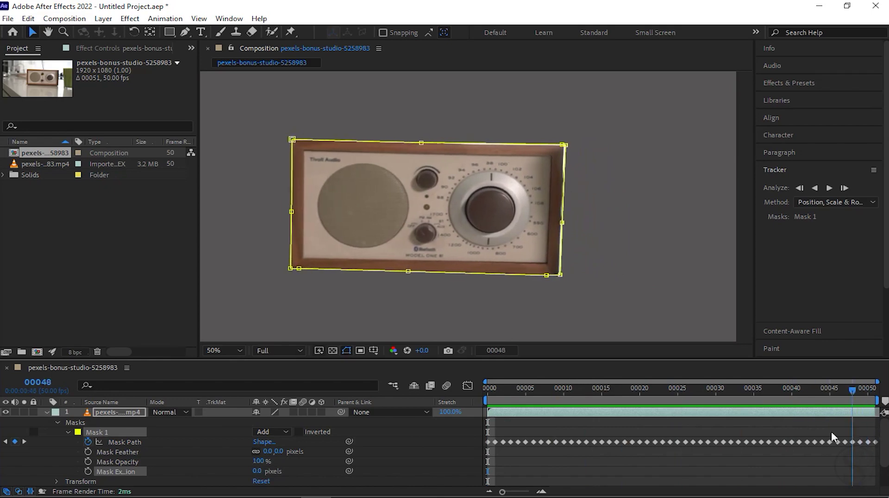
key(space)
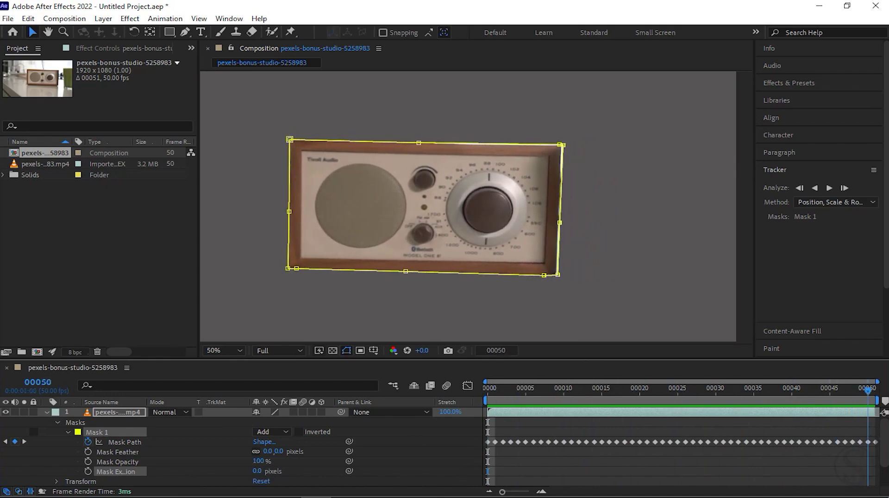
key(Home)
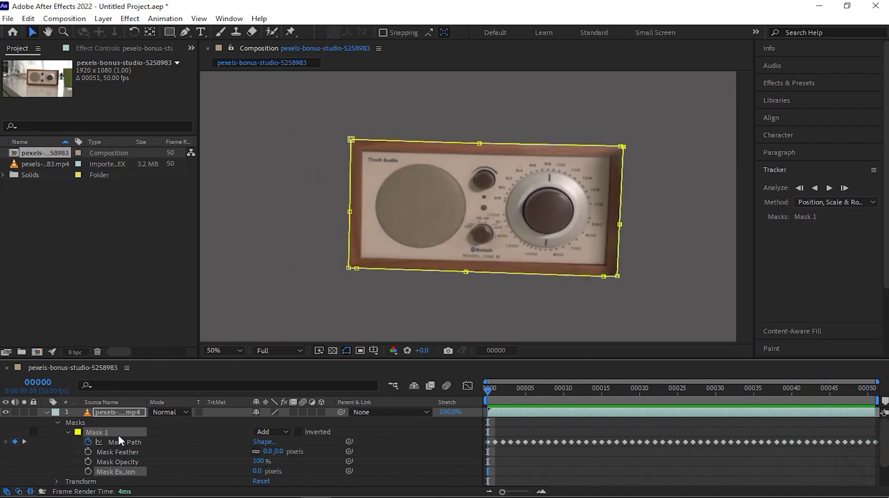
click(123, 411)
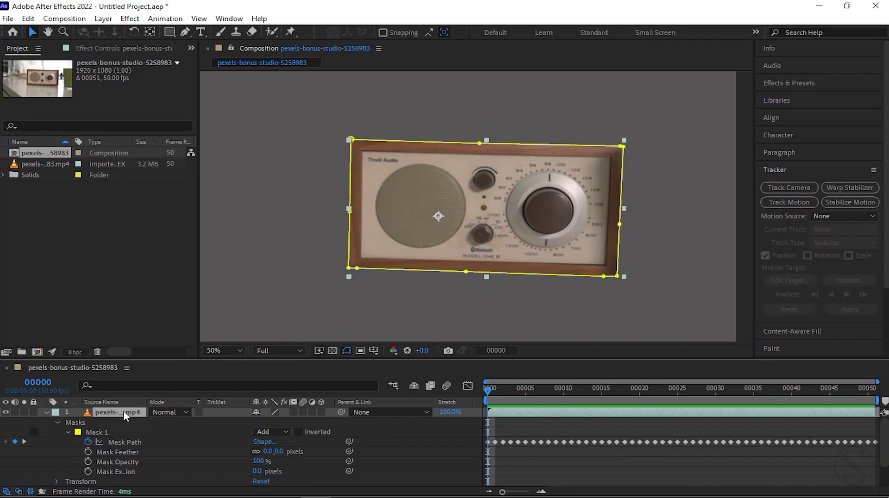
Step: Collapse layer 1's mask properties and deselect all layers
click(46, 412)
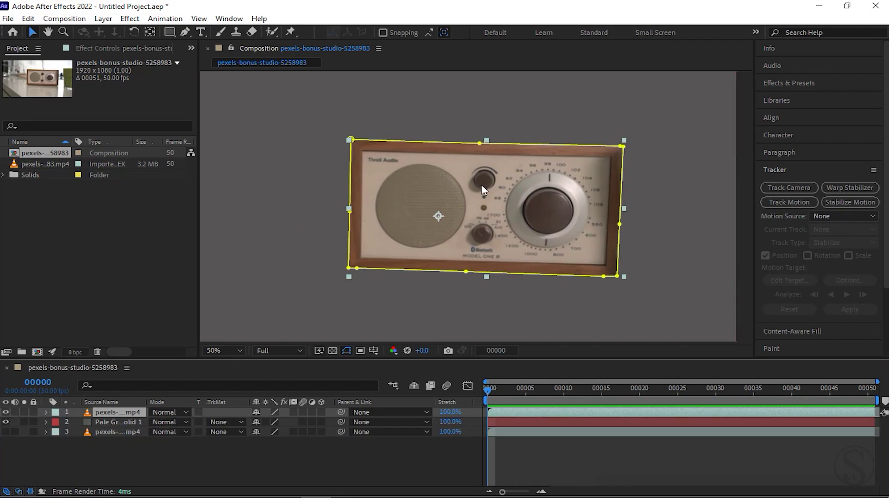
scroll(483, 193, down, 2)
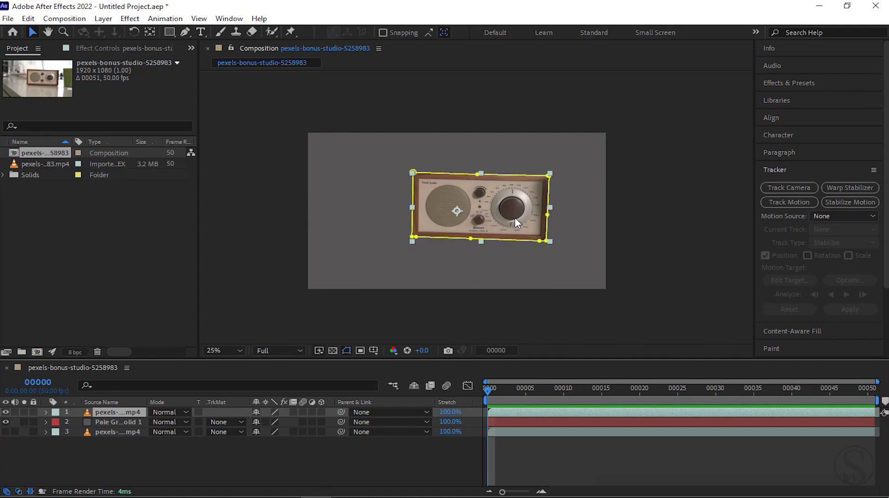
click(293, 444)
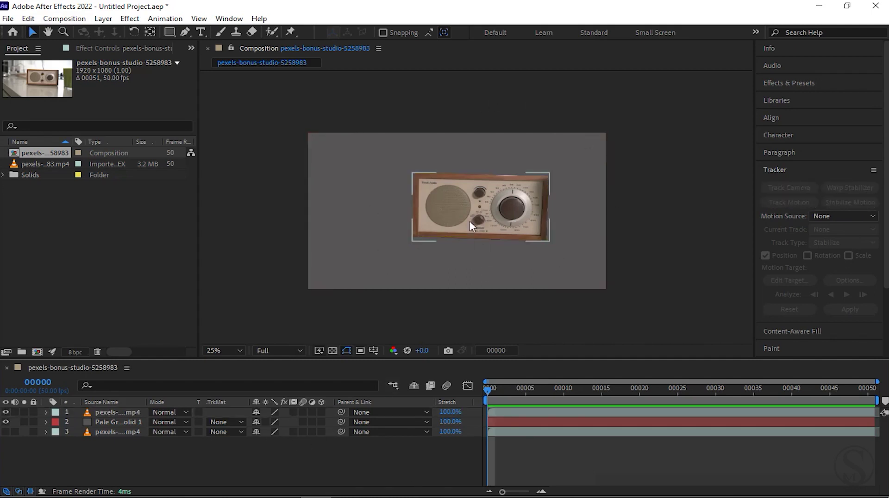